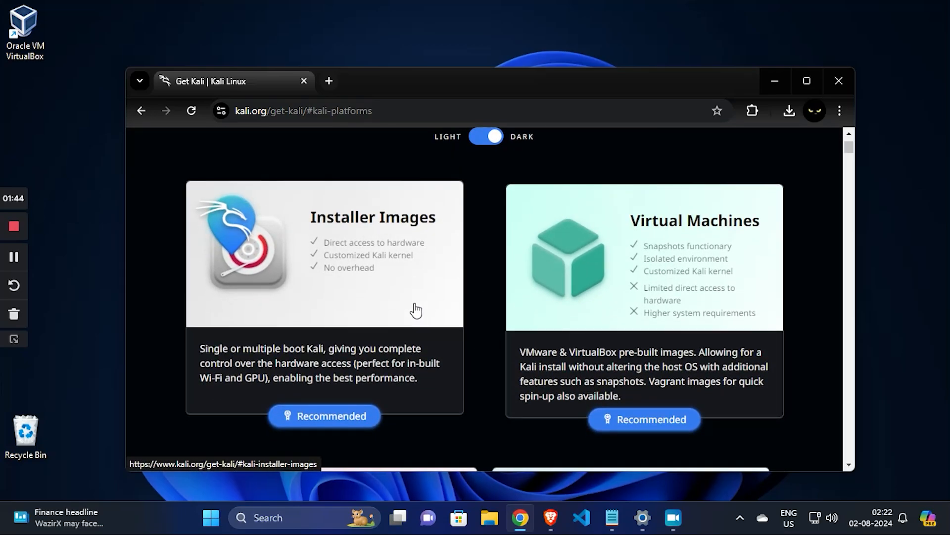
Download the recommended 64-bit Kali Linux 2024.2 Installer image from the Installer Images section and check the browser's downloads.
click(357, 300)
scroll(494, 357, down, 4)
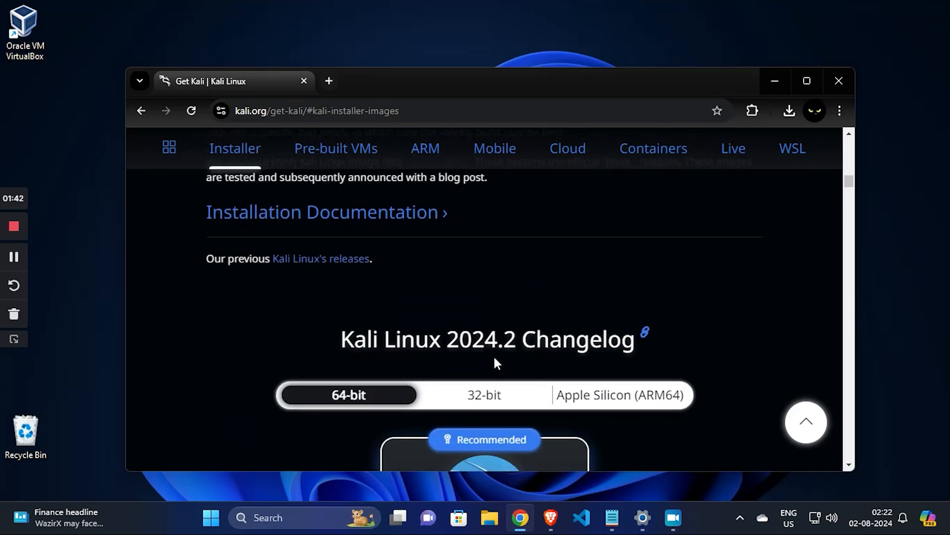
scroll(494, 355, down, 4)
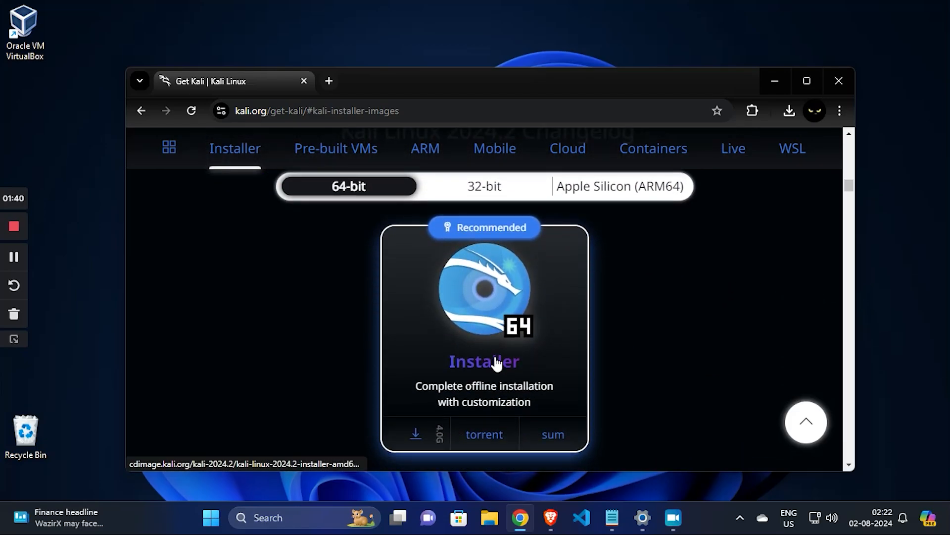
click(416, 435)
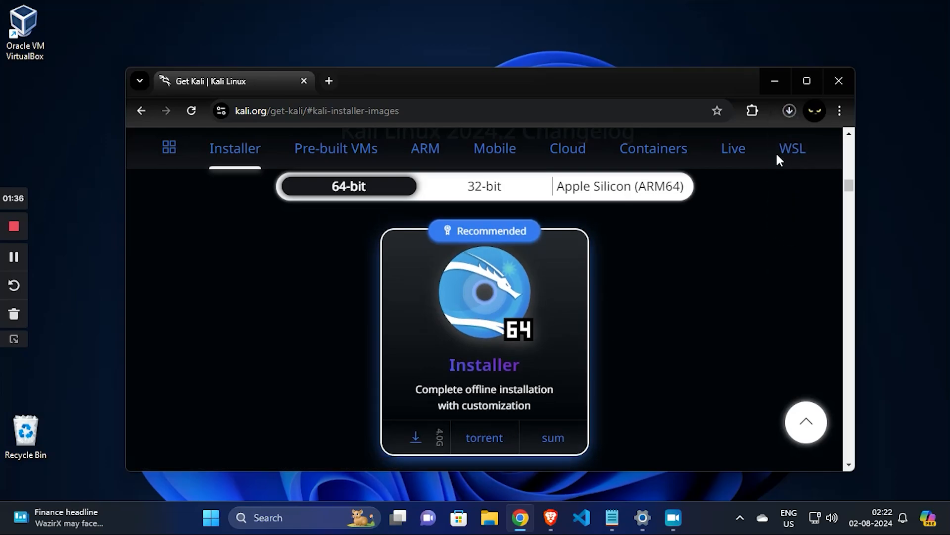
click(790, 111)
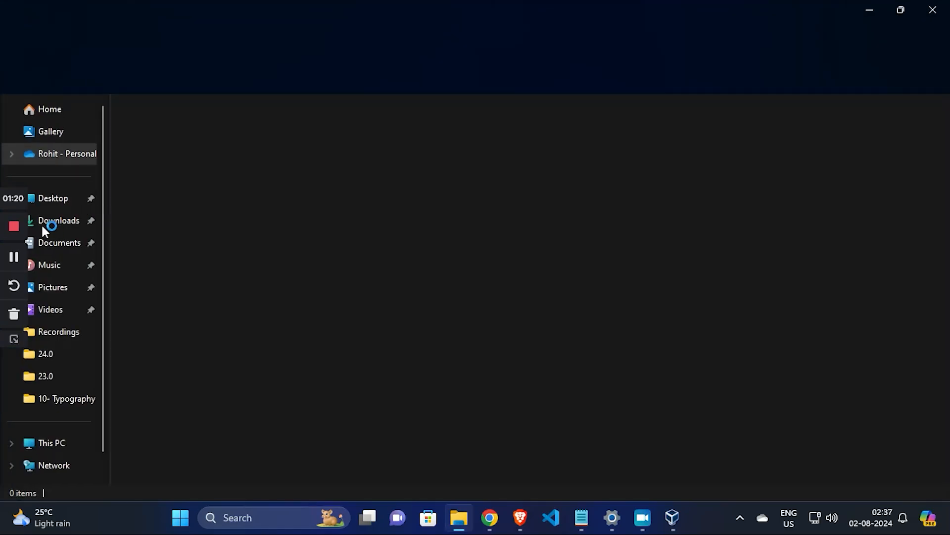
Locate the kali-linux-2024.2-installer-amd64 file in the Downloads folder, and minimize the file and browser windows.
click(45, 224)
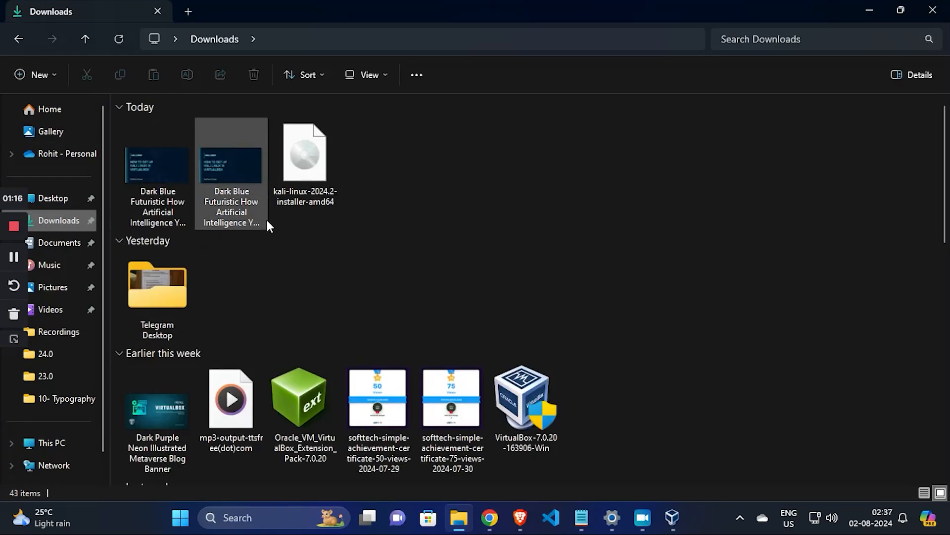
click(314, 158)
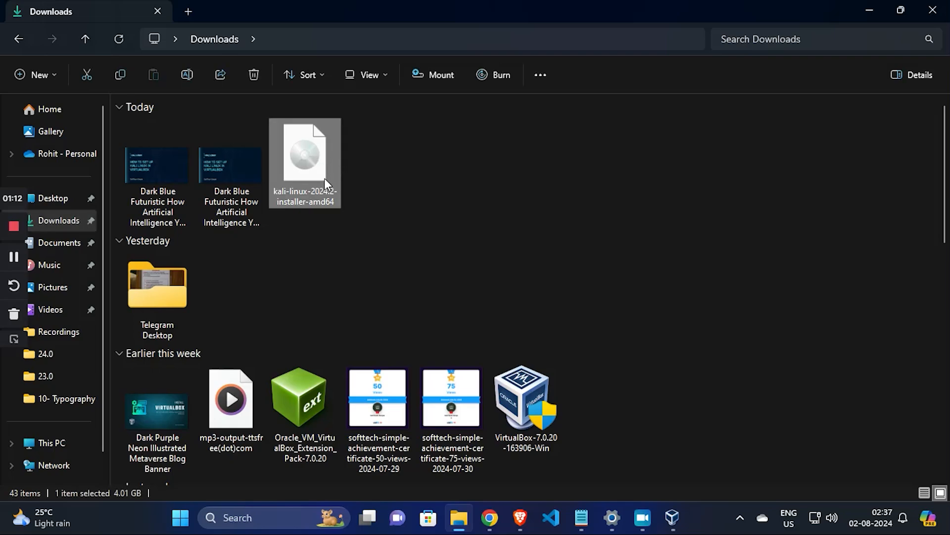
click(872, 10)
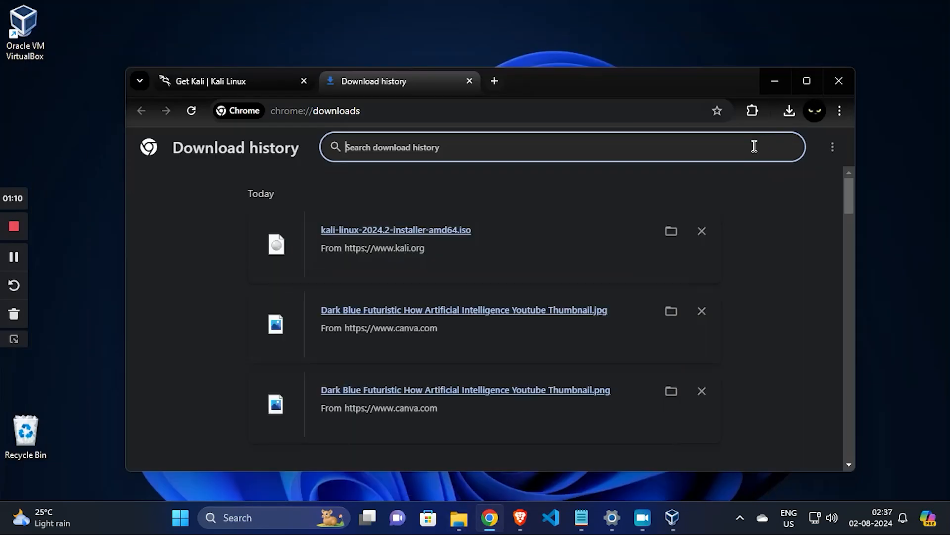
click(772, 81)
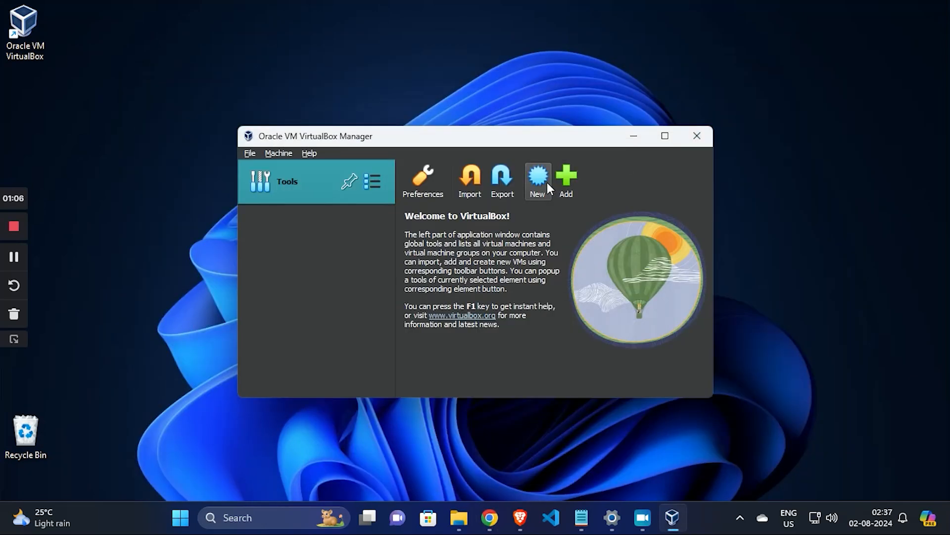
Switch to VirtualBox Manager and start a new virtual machine named KaliLinux2024.2.
drag(480, 140, 483, 130)
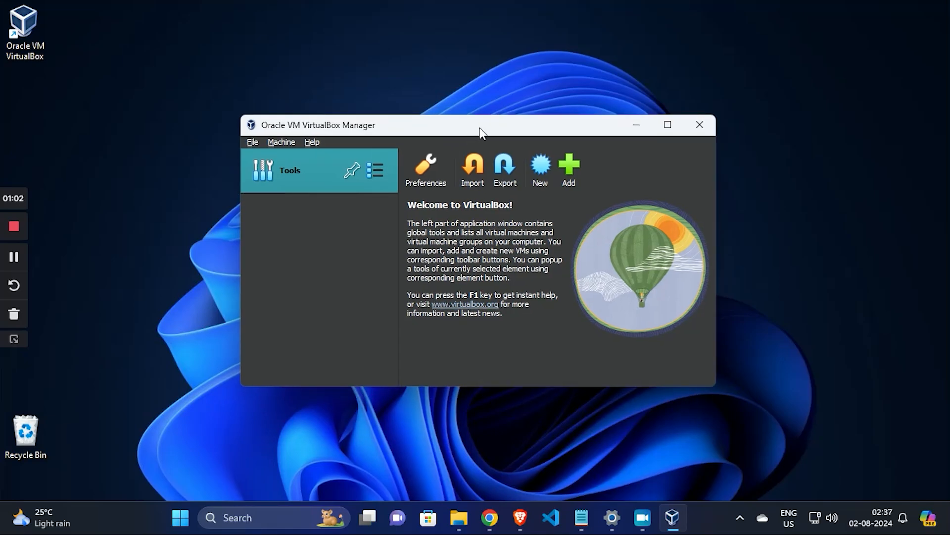
click(538, 171)
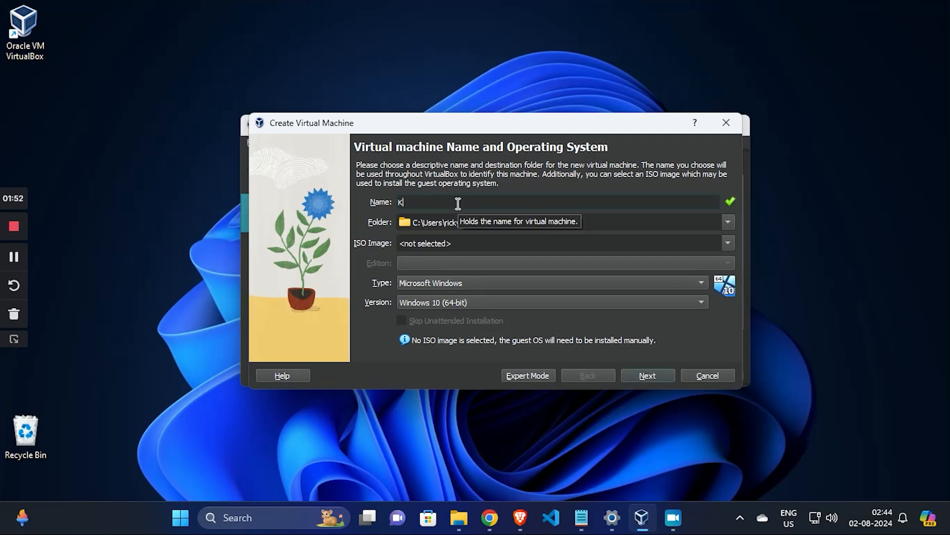
text(aliLinu)
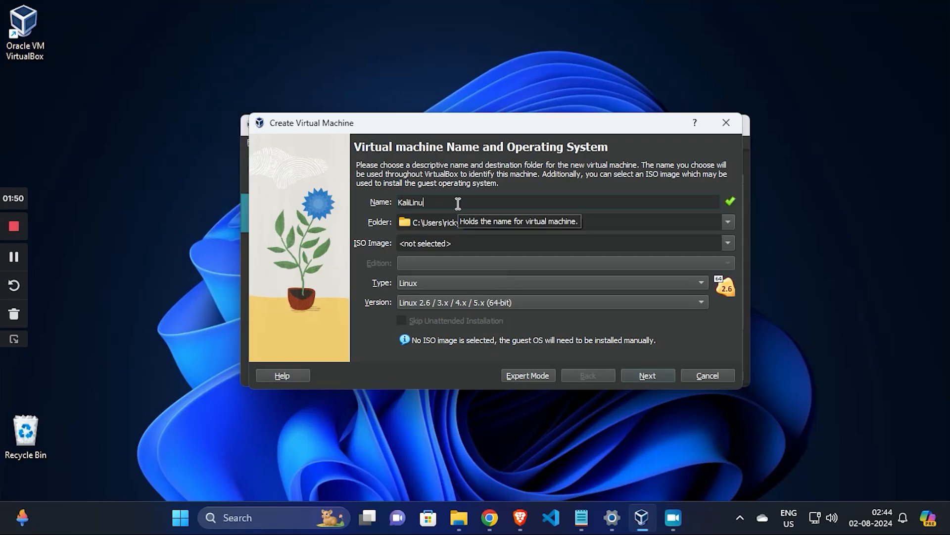
text(x2024.2)
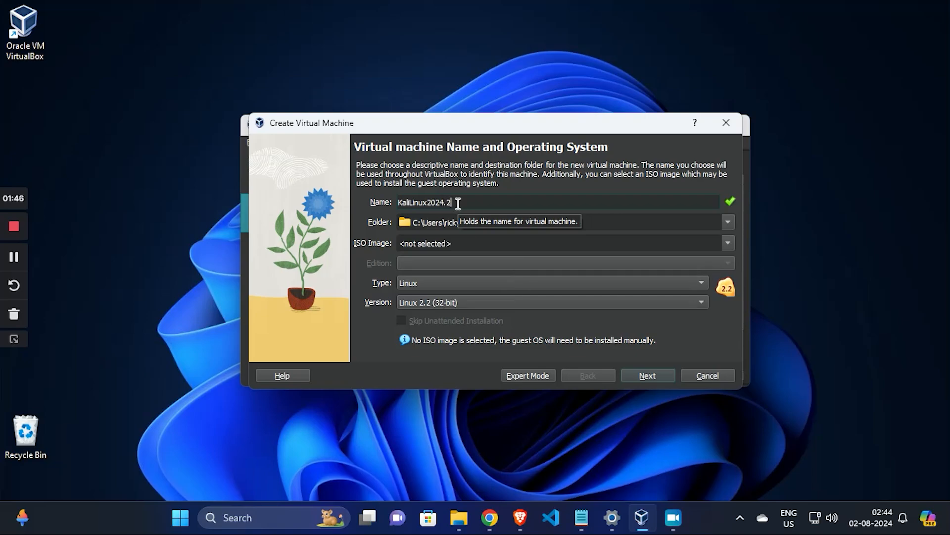
Choose kali-linux-2024.2-installer-amd64 from the Downloads folder as the new machine's ISO image and proceed to the hardware settings.
click(706, 243)
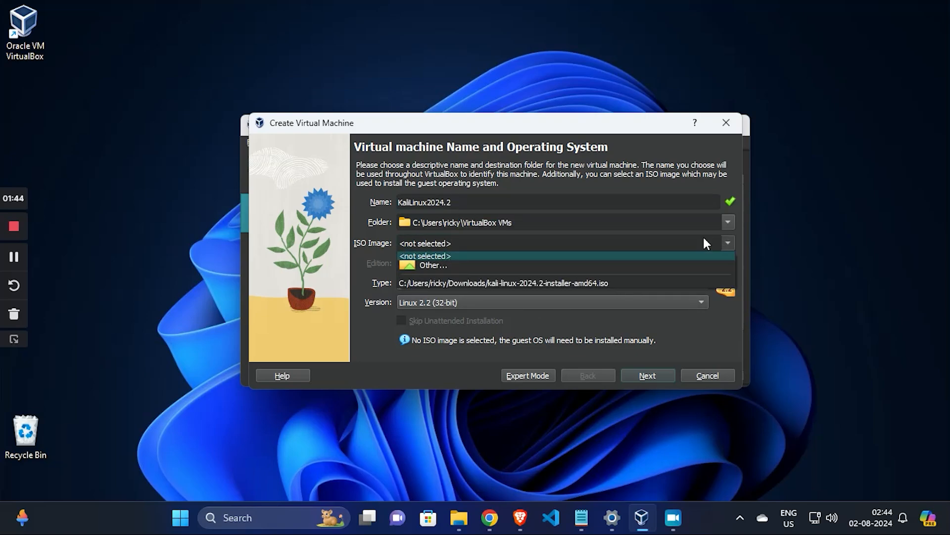
click(519, 257)
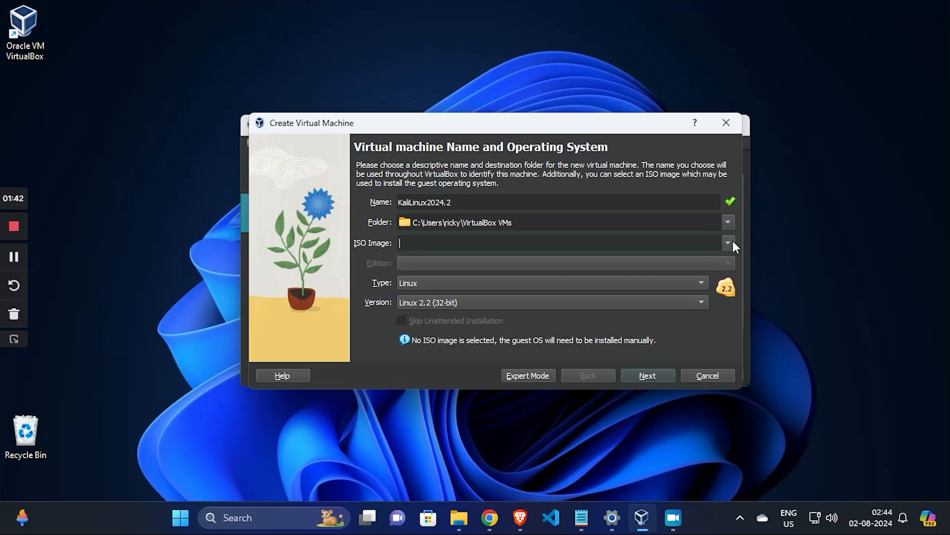
click(728, 242)
click(537, 268)
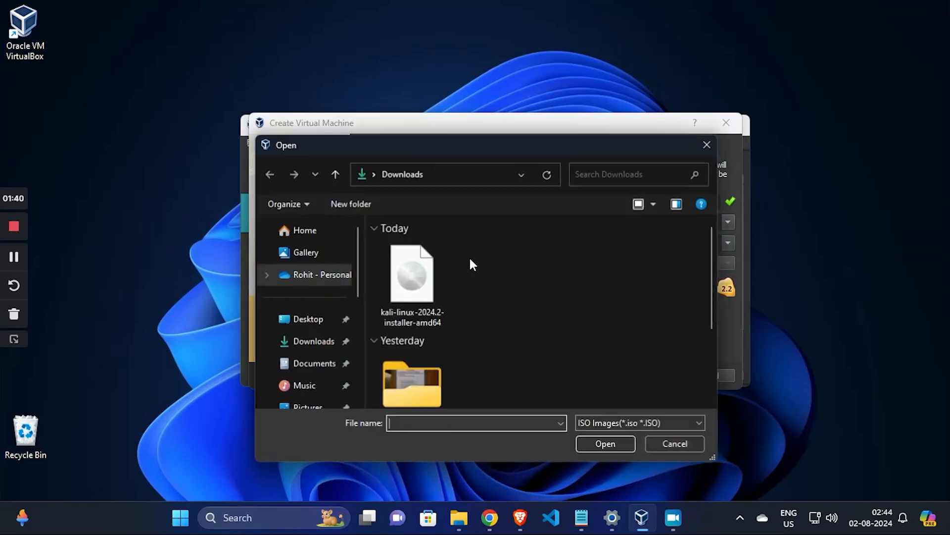
click(429, 286)
double_click(429, 284)
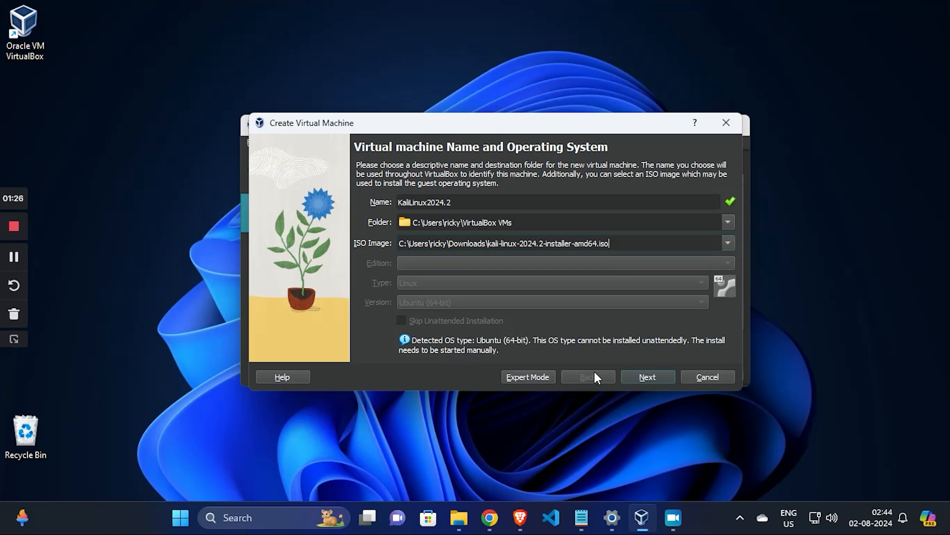
click(643, 378)
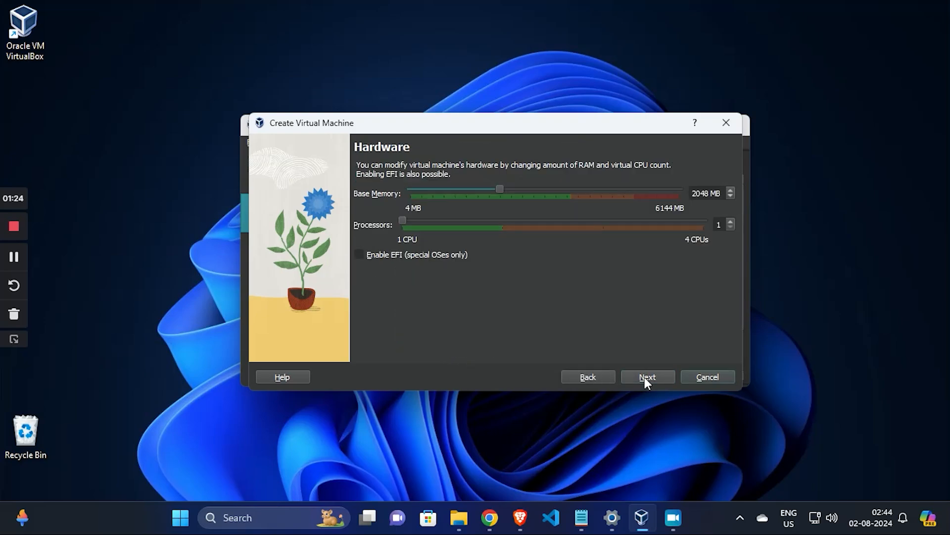
Set the new machine's base memory to 3584 MB and its processors to 2.
click(568, 187)
click(572, 189)
click(571, 188)
click(572, 188)
click(567, 187)
click(568, 187)
click(492, 221)
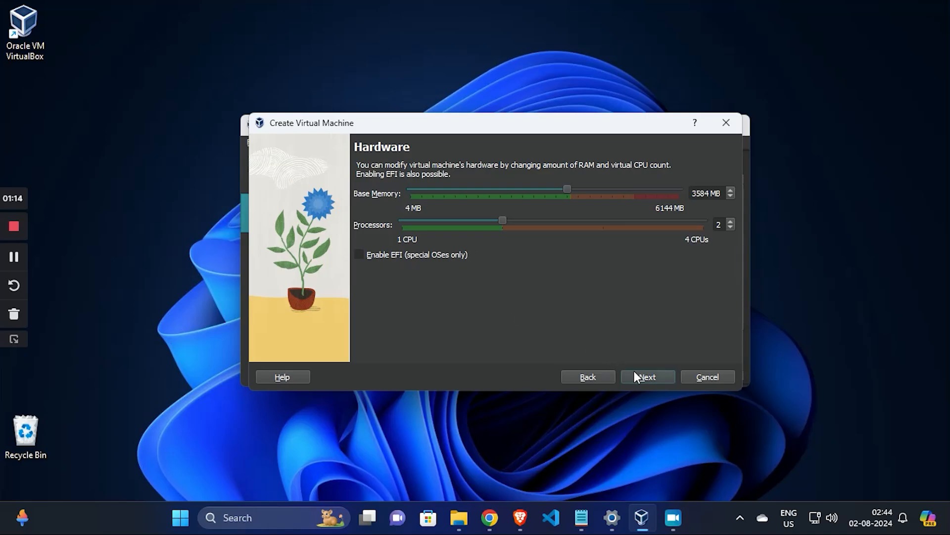
Accept a new 25 GB virtual hard disk without pre-allocation and finish creating the virtual machine.
click(652, 378)
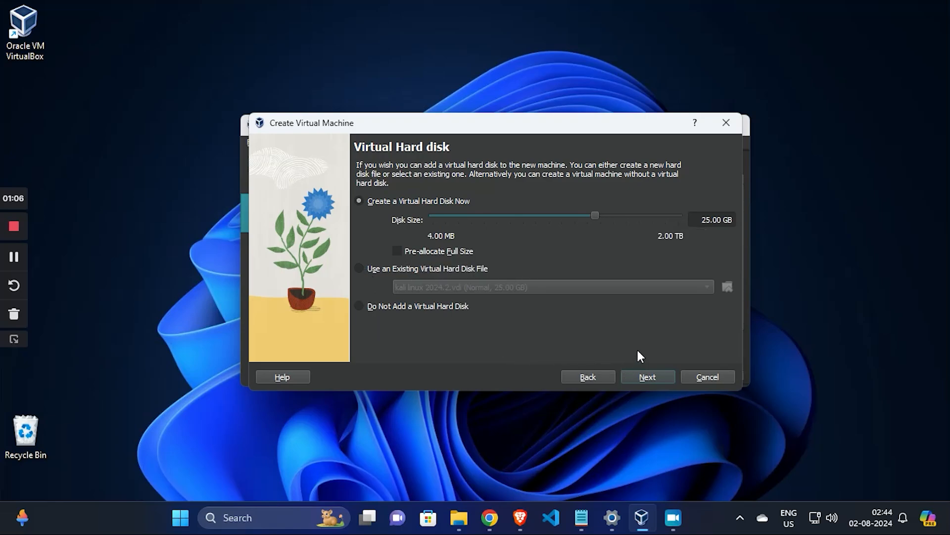
click(646, 377)
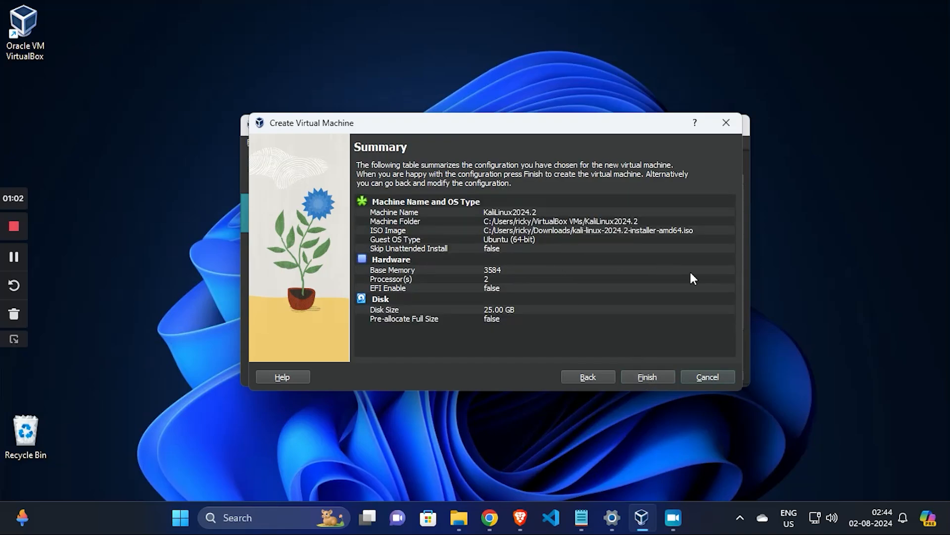
click(650, 374)
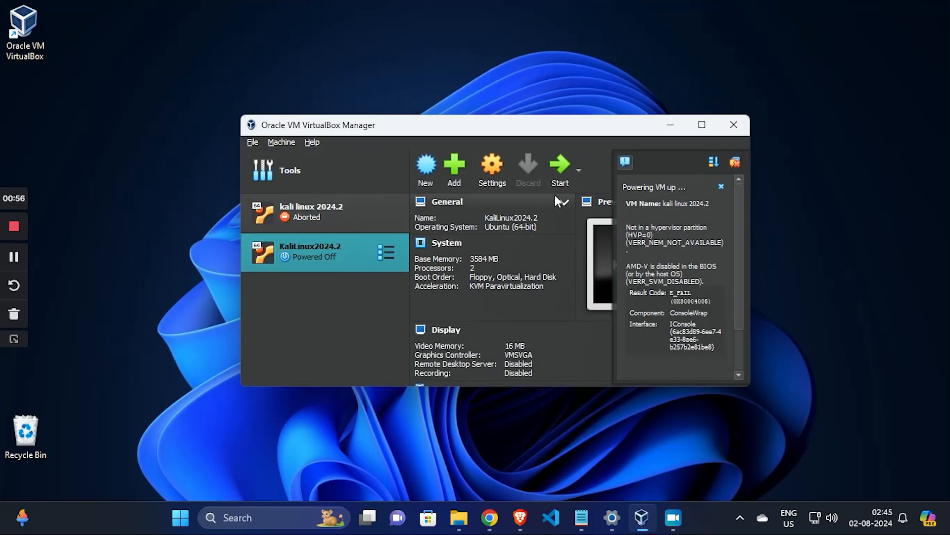
Raise the KaliLinux2024.2 machine's video memory to 128 MB in its display settings and save.
click(493, 176)
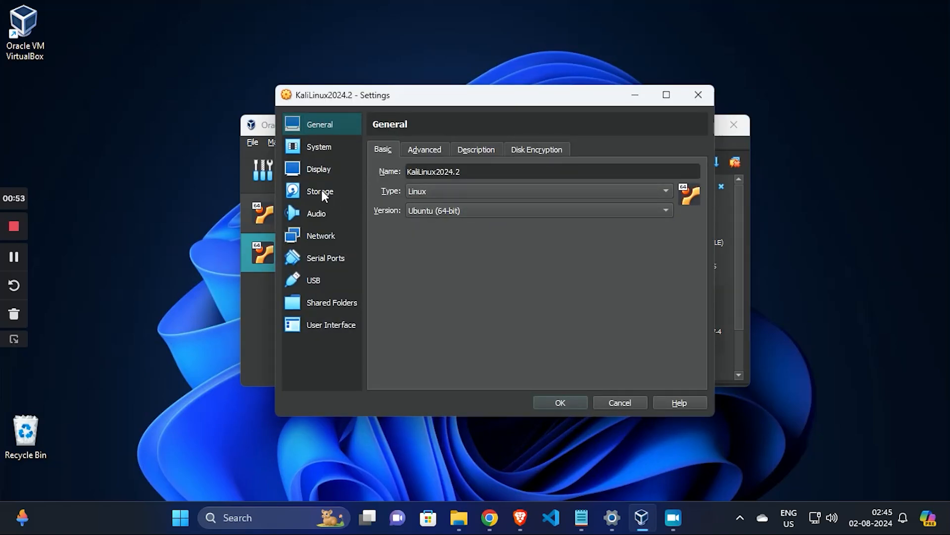
click(316, 148)
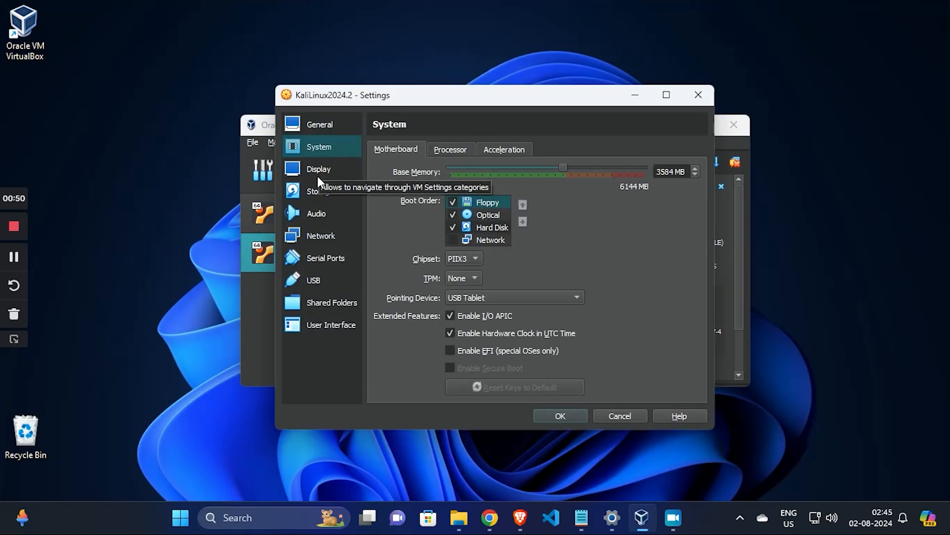
click(319, 177)
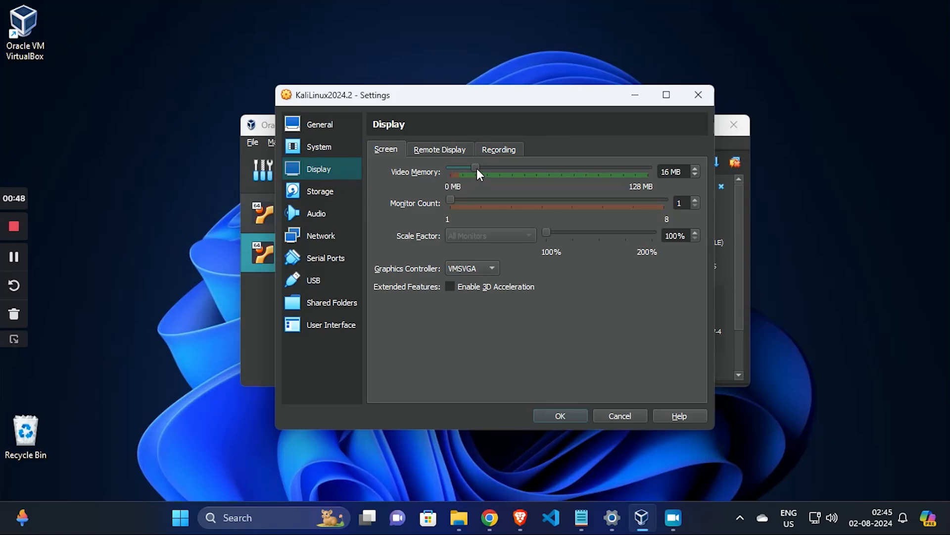
drag(476, 169, 651, 172)
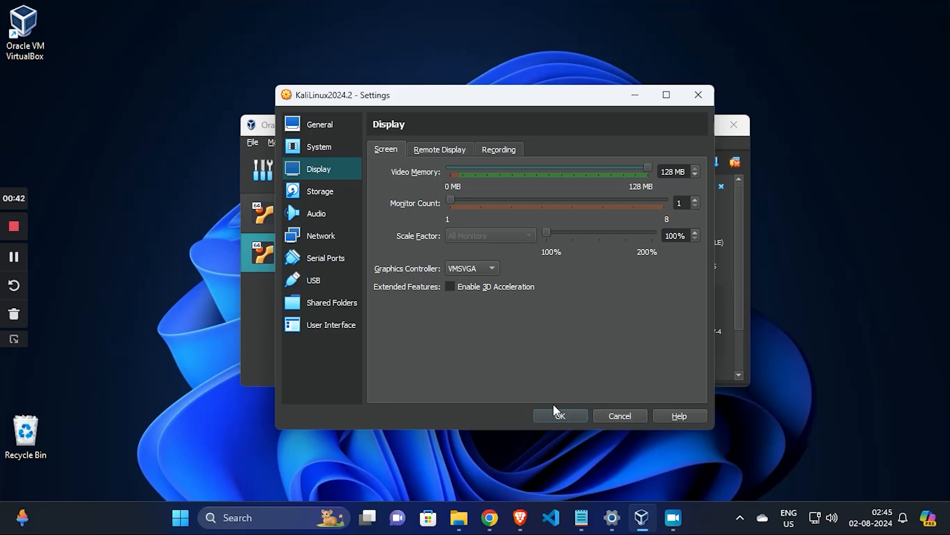
click(560, 416)
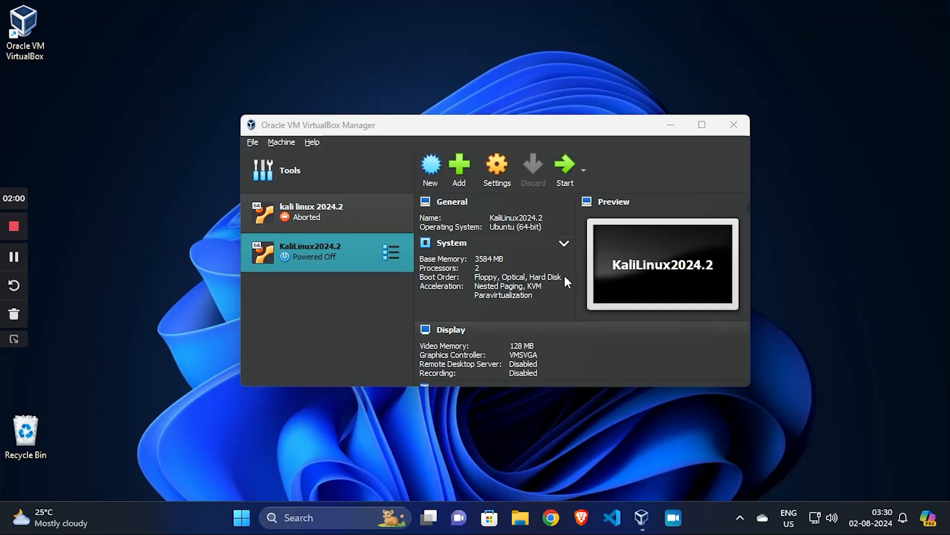
Start the KaliLinux2024.2 machine and launch Graphical install from the Kali Linux installer menu.
click(566, 173)
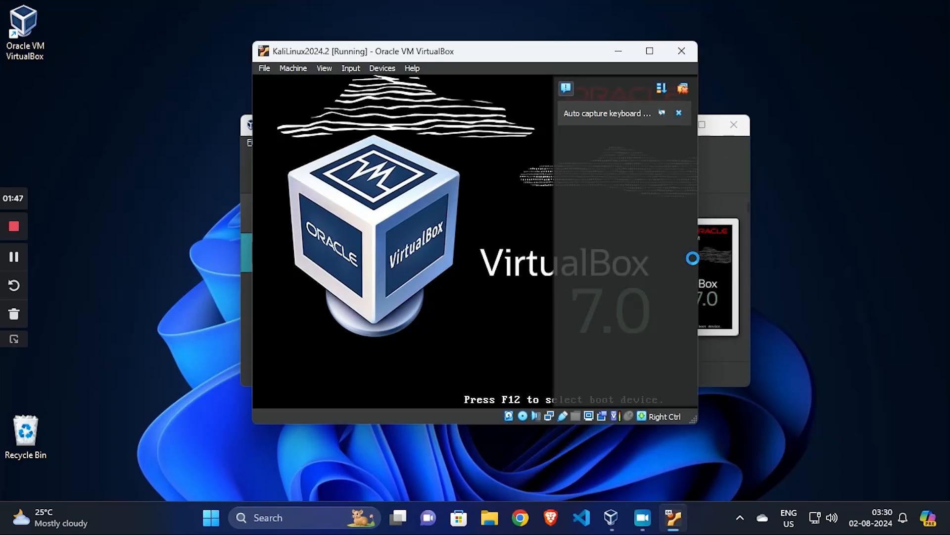
key(Down)
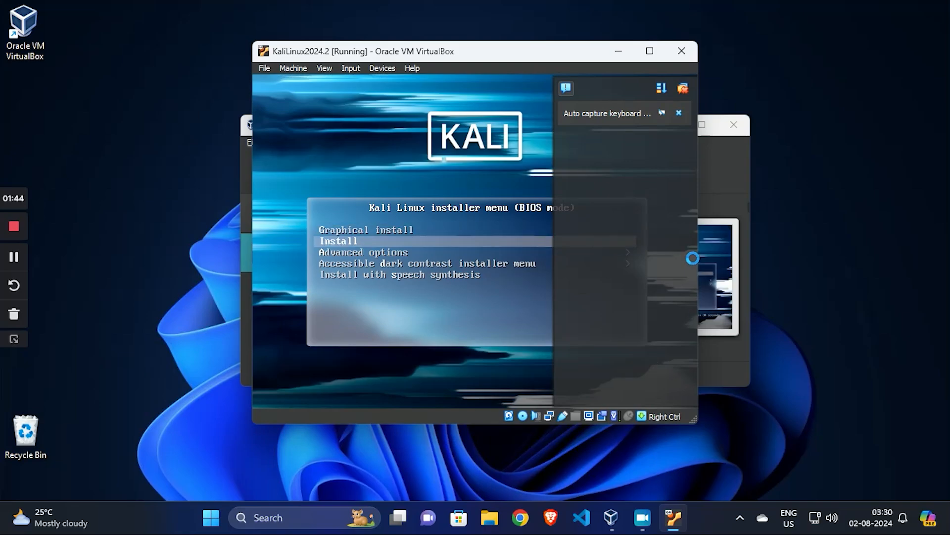
key(Up)
key(Return)
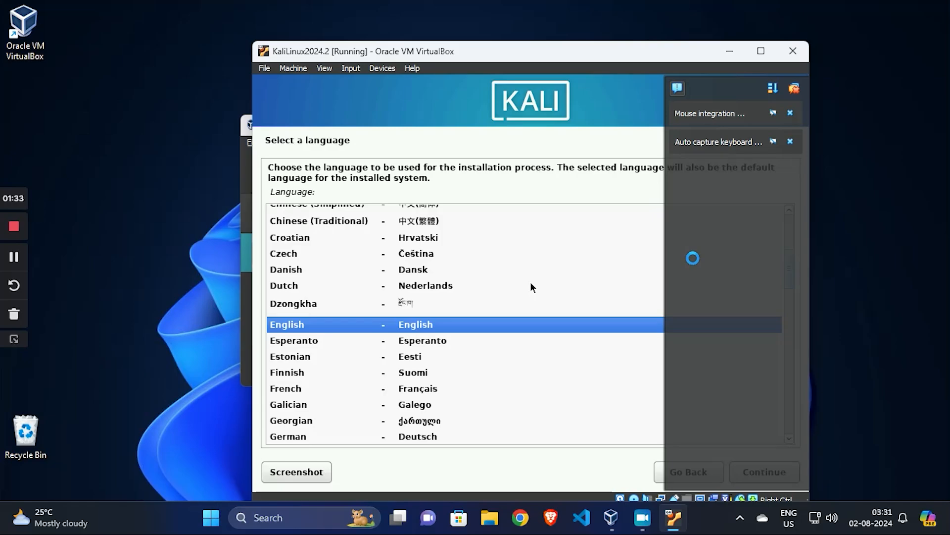
Accept English as the language, United States as the location and American English as the keymap.
key(Return)
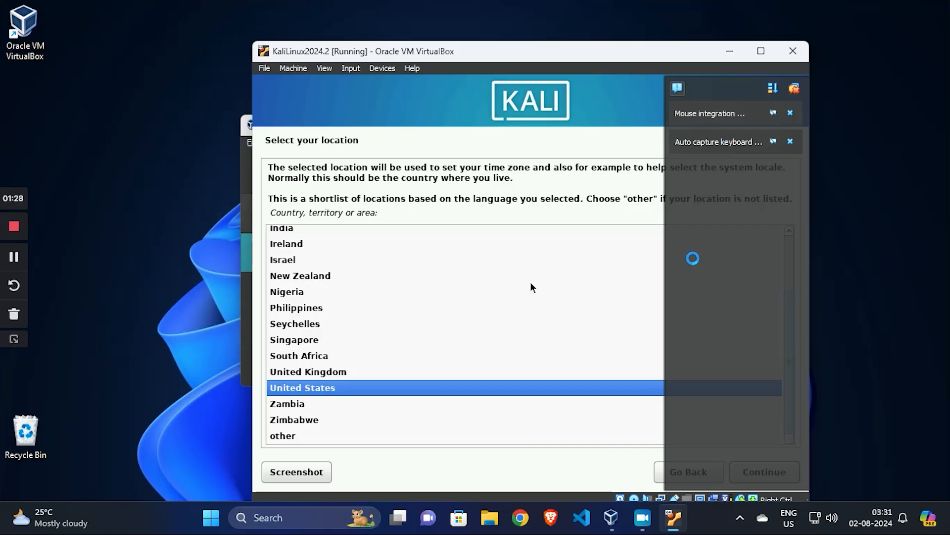
key(Return)
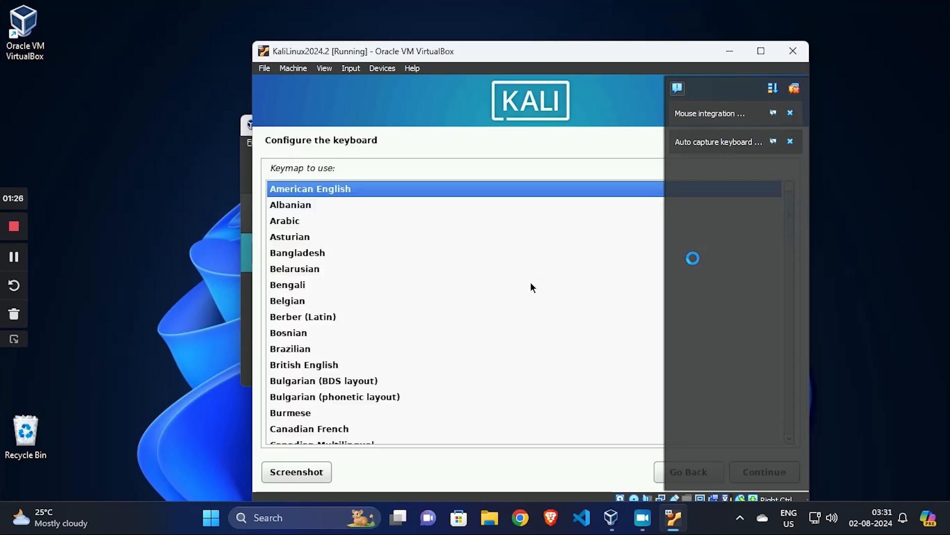
key(Return)
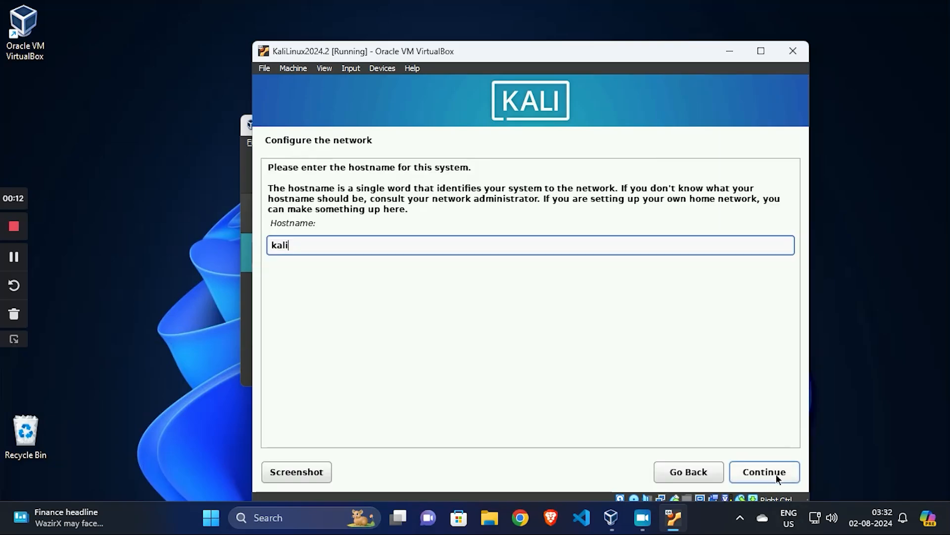
Continue the network configuration and enter the domain name for the system.
click(775, 473)
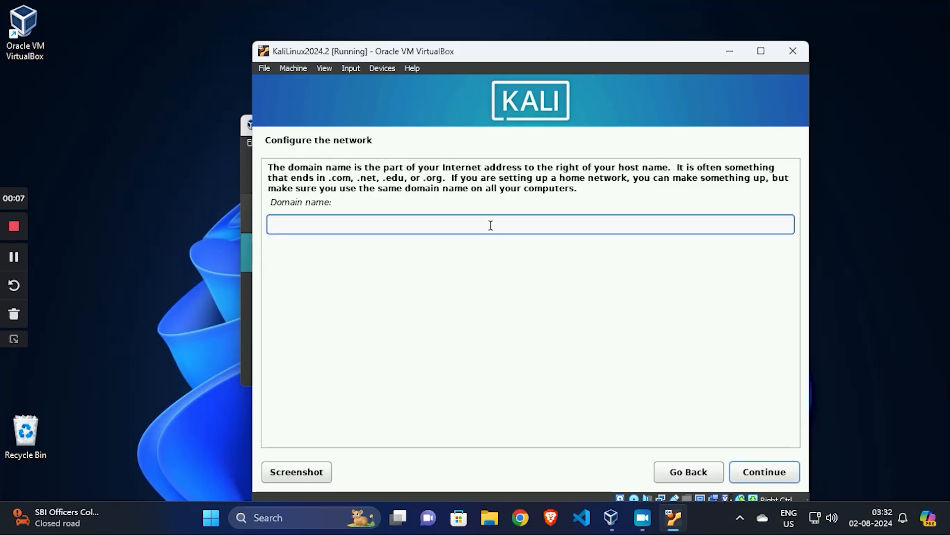
text(rohit.com)
key(Return)
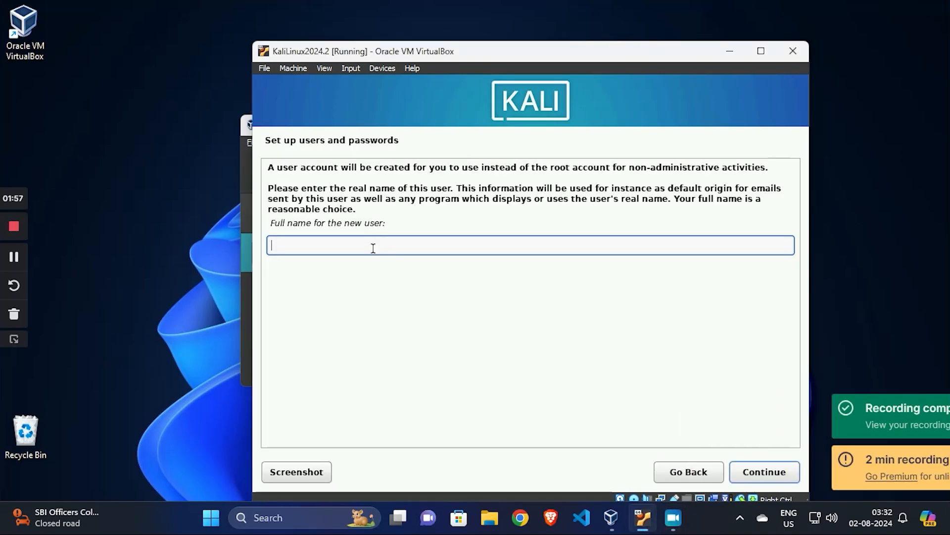
Enter the new user's full name and accept the suggested username for the account.
text(rohit sonu)
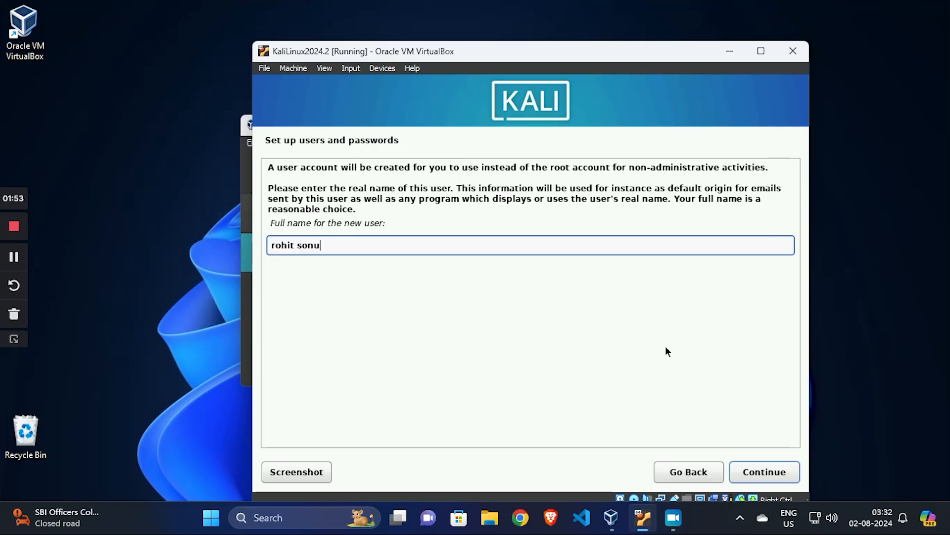
click(769, 474)
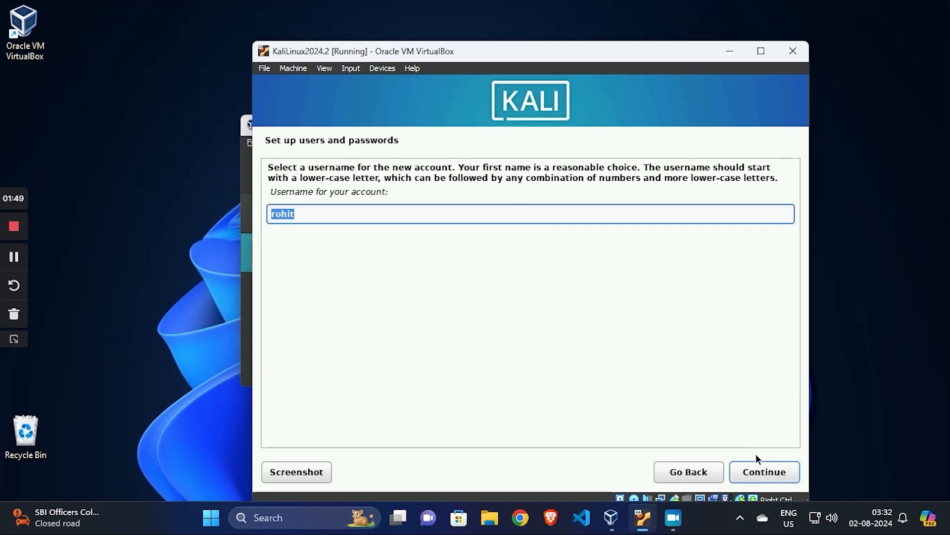
click(754, 474)
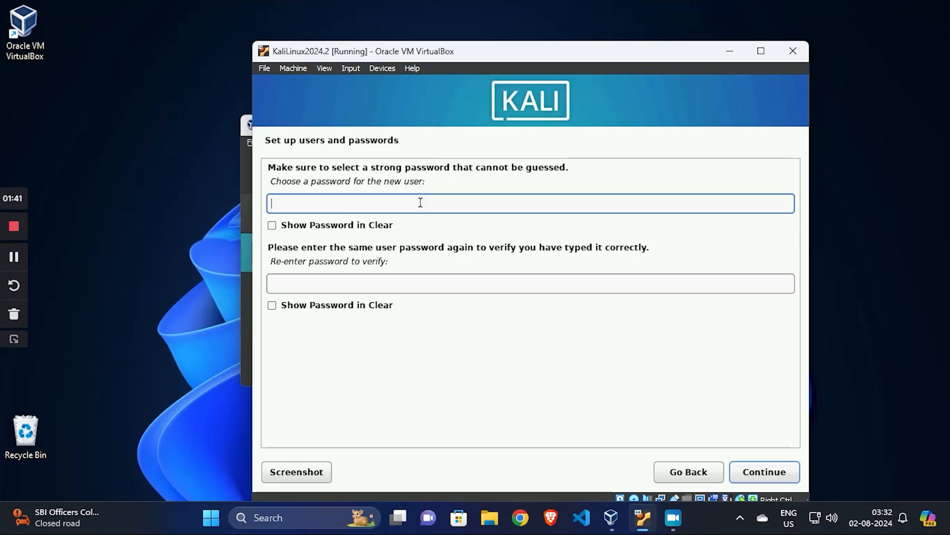
Enter and confirm the new user's password, and accept Eastern as the time zone.
text(******)
click(434, 287)
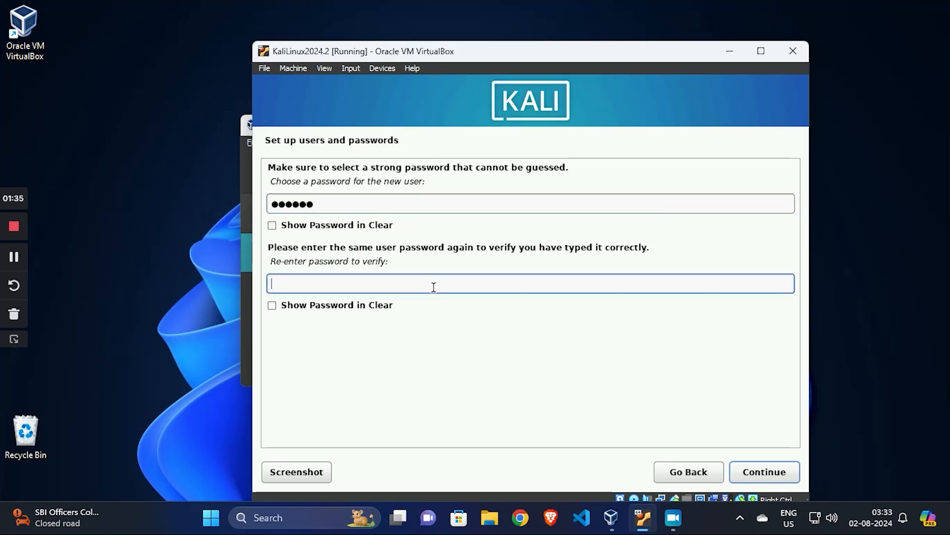
text(******)
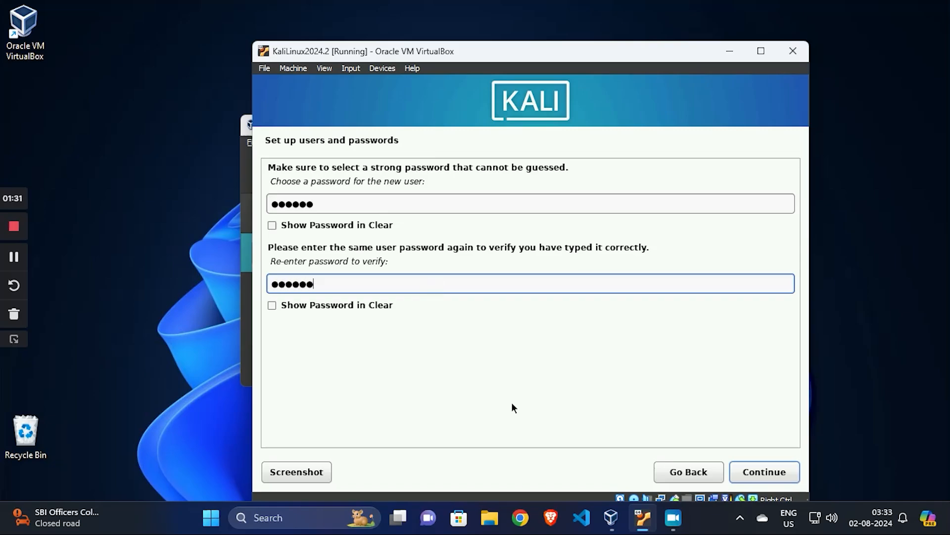
click(753, 478)
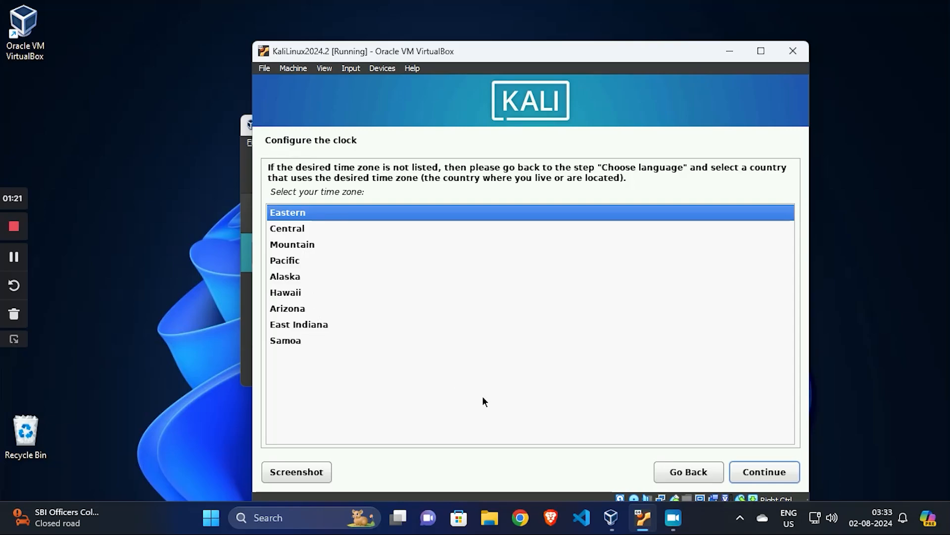
click(756, 476)
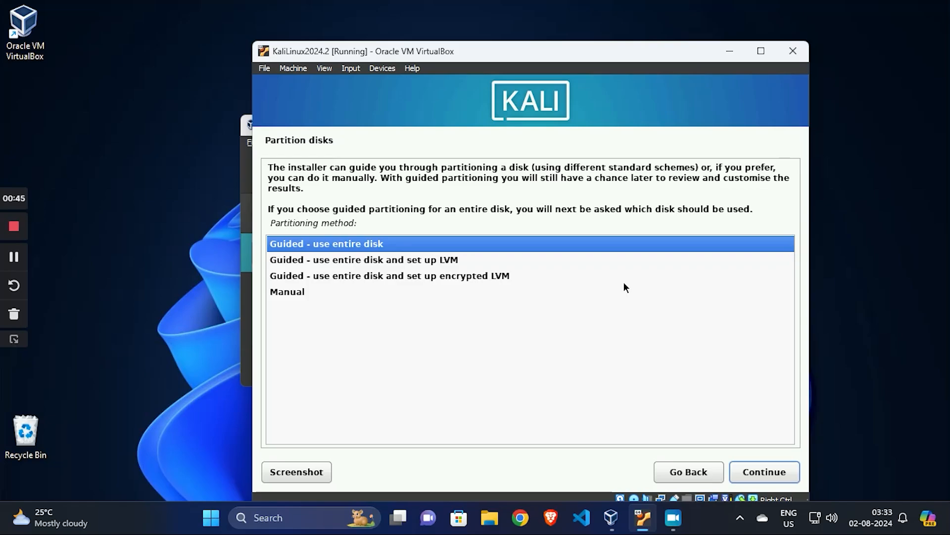
Set up guided partitioning using the entire SCSI3 (sda) VBOX hard disk with all files in one partition.
key(Down)
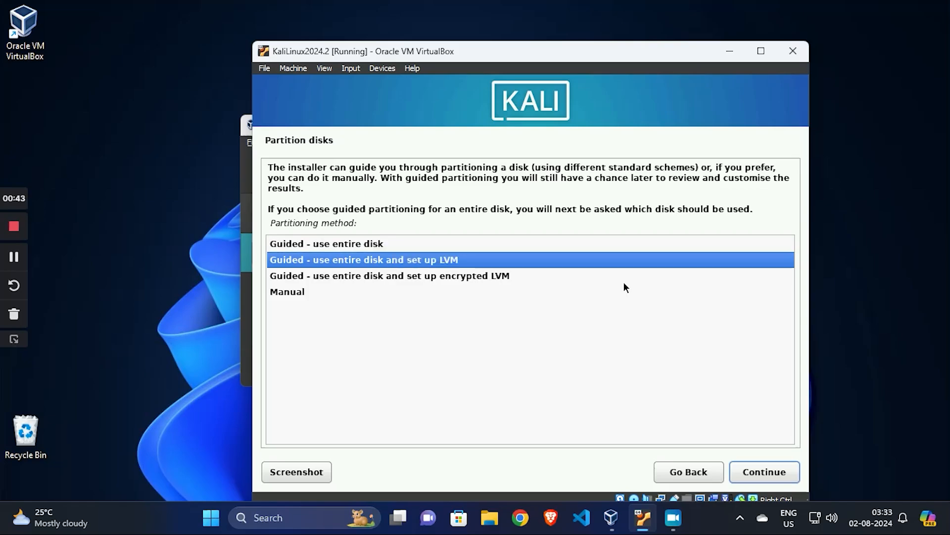
key(Down)
key(Up)
key(Up)
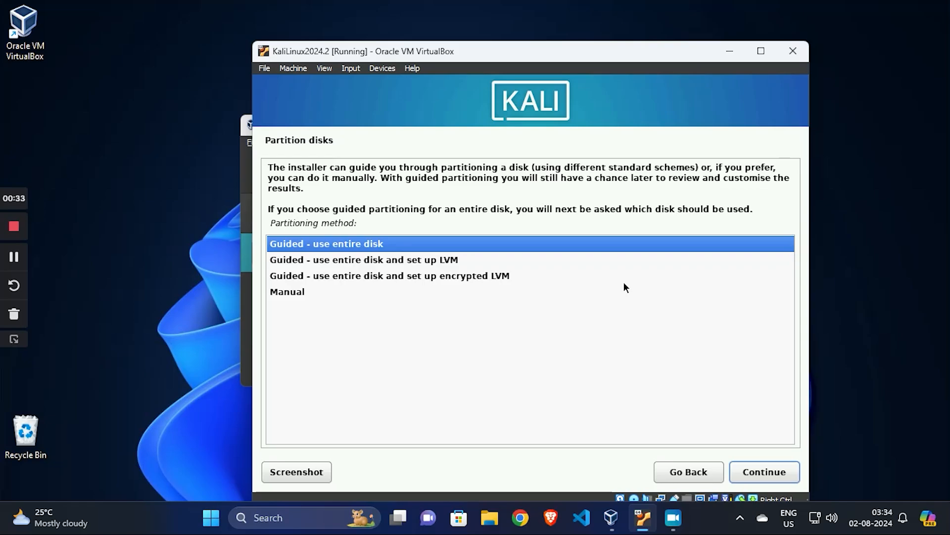
key(Return)
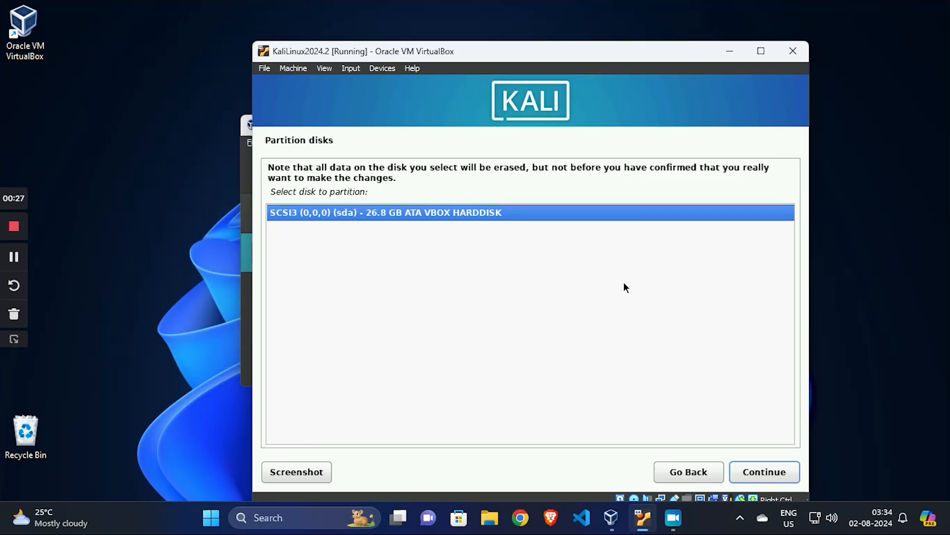
key(Return)
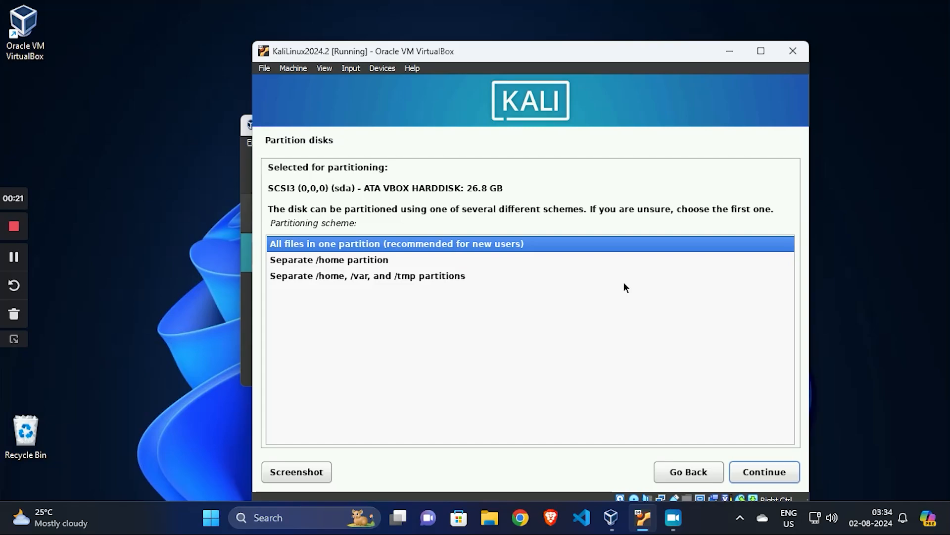
key(Return)
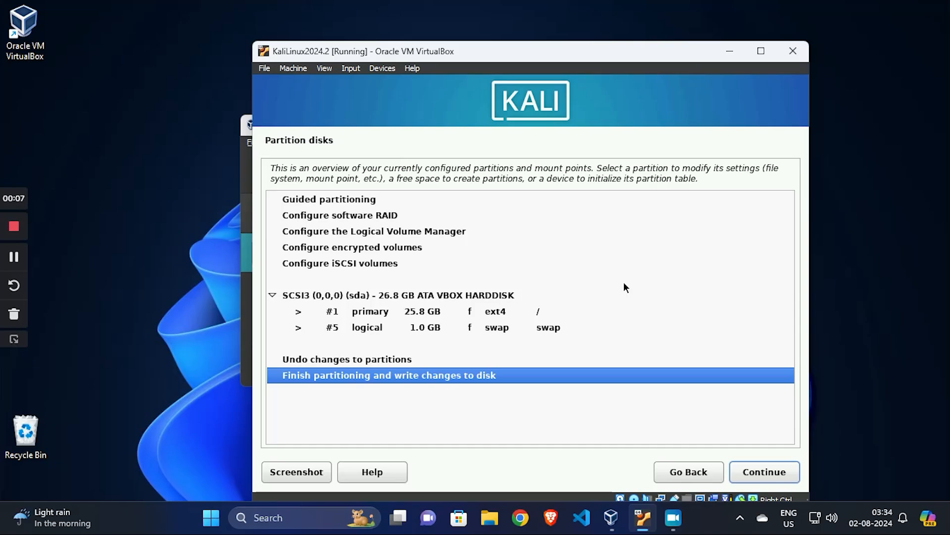
Finish partitioning, agree to write the changes to disk, and accept the default software selection.
key(Return)
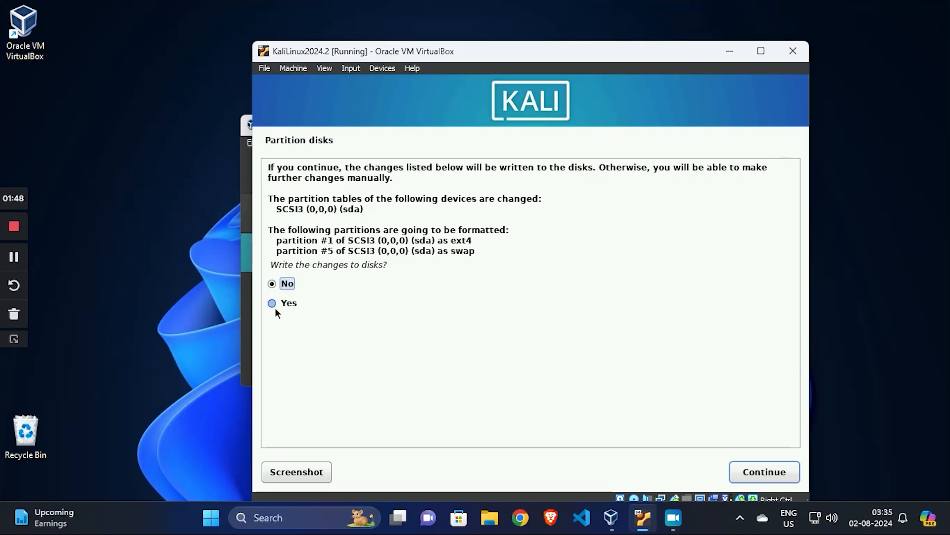
click(274, 304)
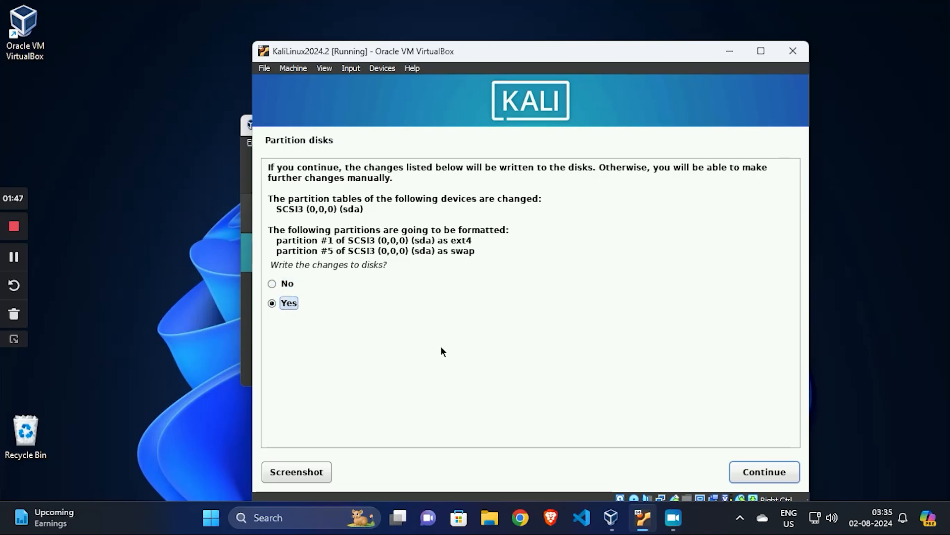
click(773, 476)
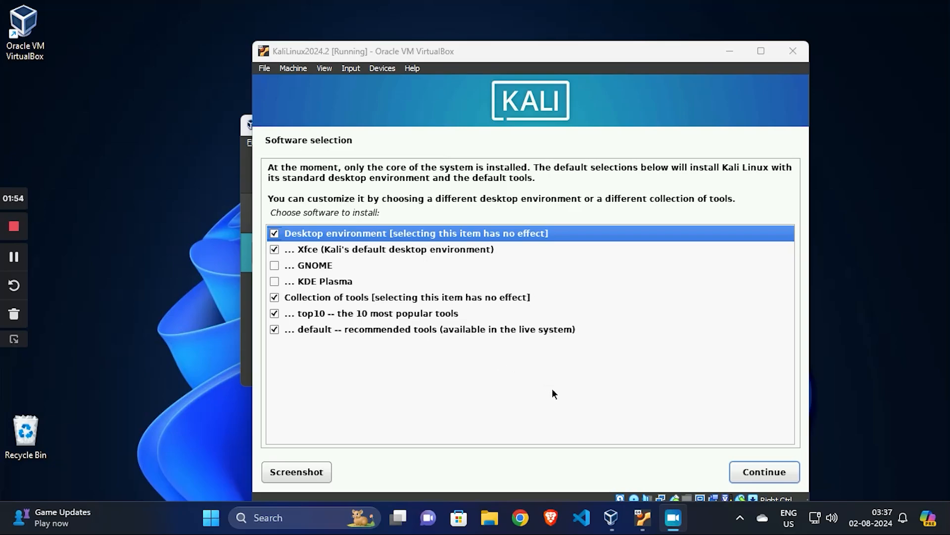
click(760, 473)
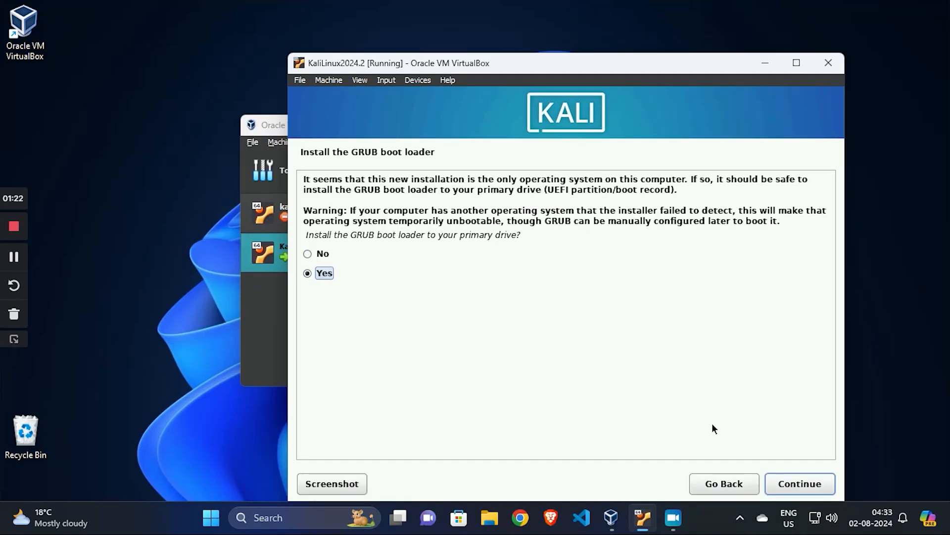
Install the GRUB boot loader to the primary drive, choosing /dev/sda as the device.
click(787, 482)
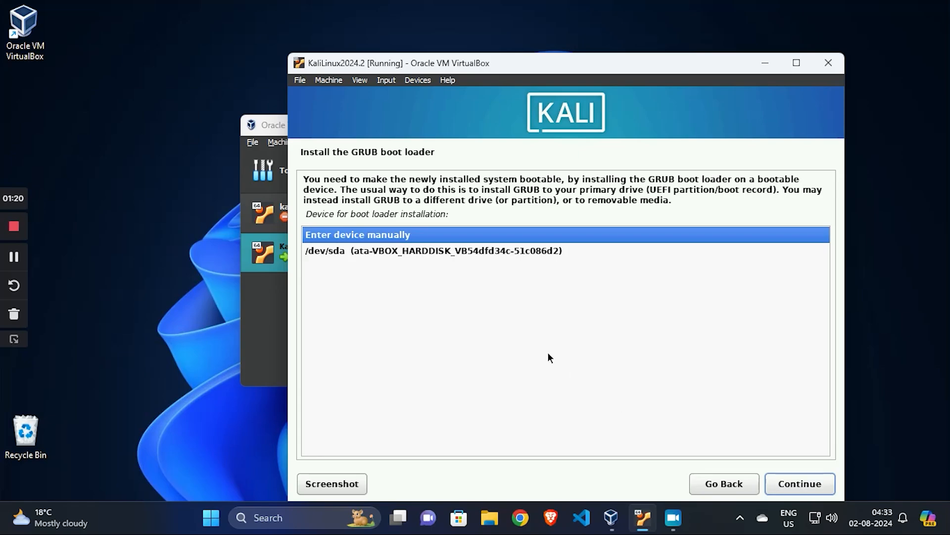
click(394, 252)
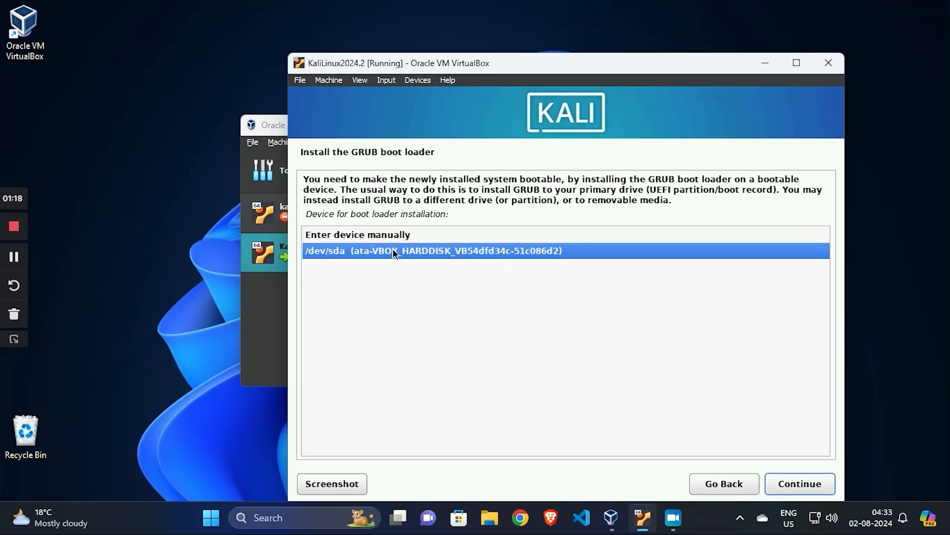
click(798, 488)
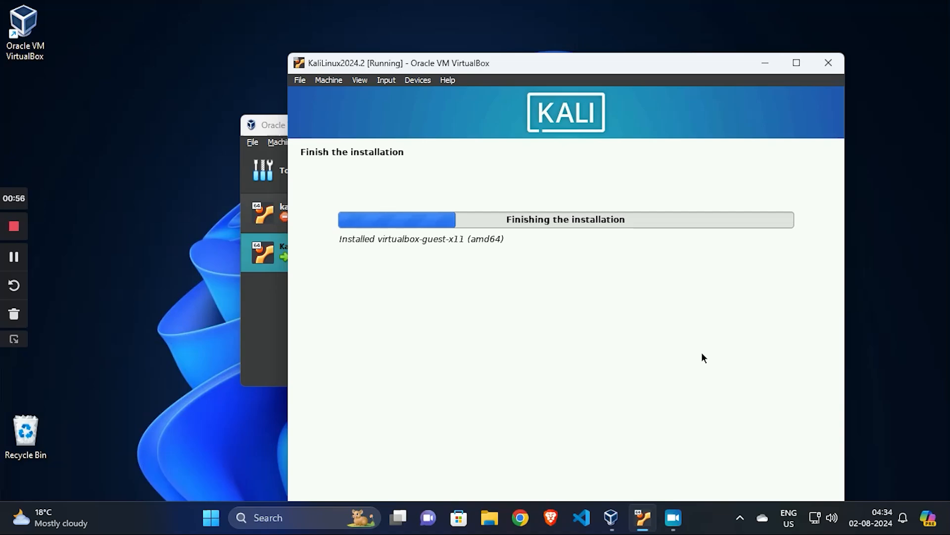
click(14, 257)
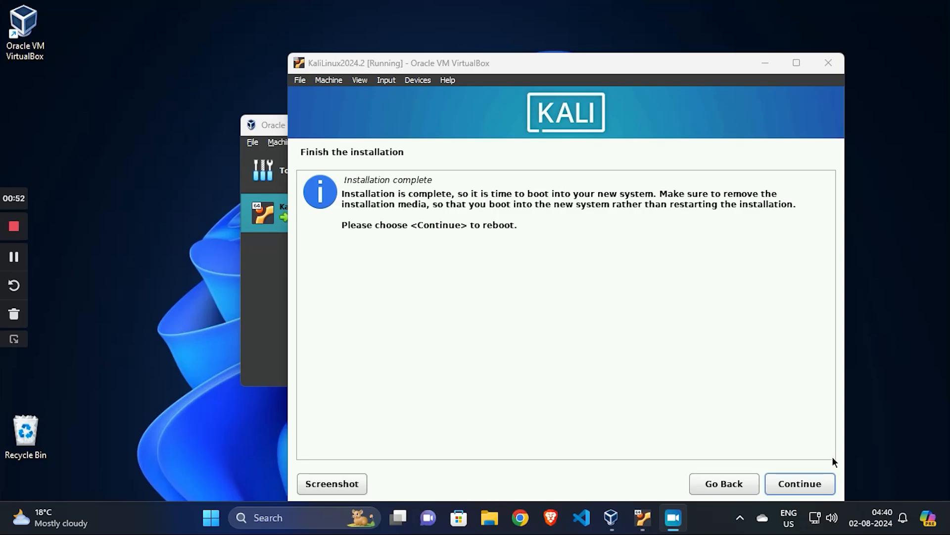
Reboot into the installed Kali GNU/Linux system and allow mouse capture, turning off further display of the capture message.
click(816, 483)
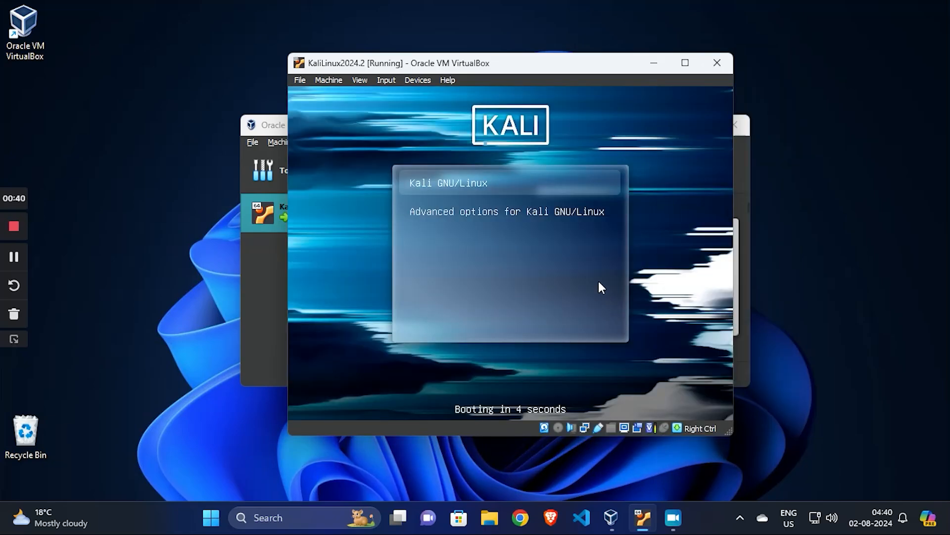
click(492, 186)
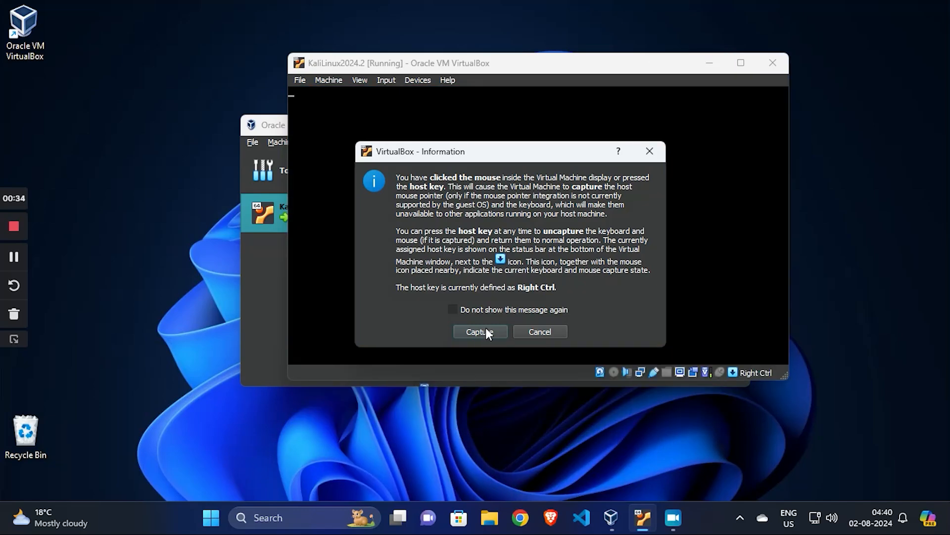
click(454, 309)
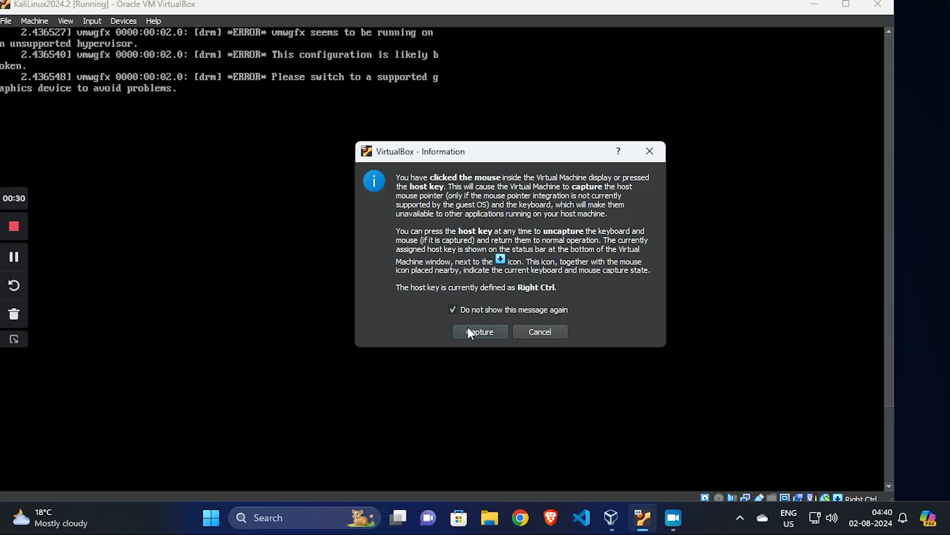
click(471, 332)
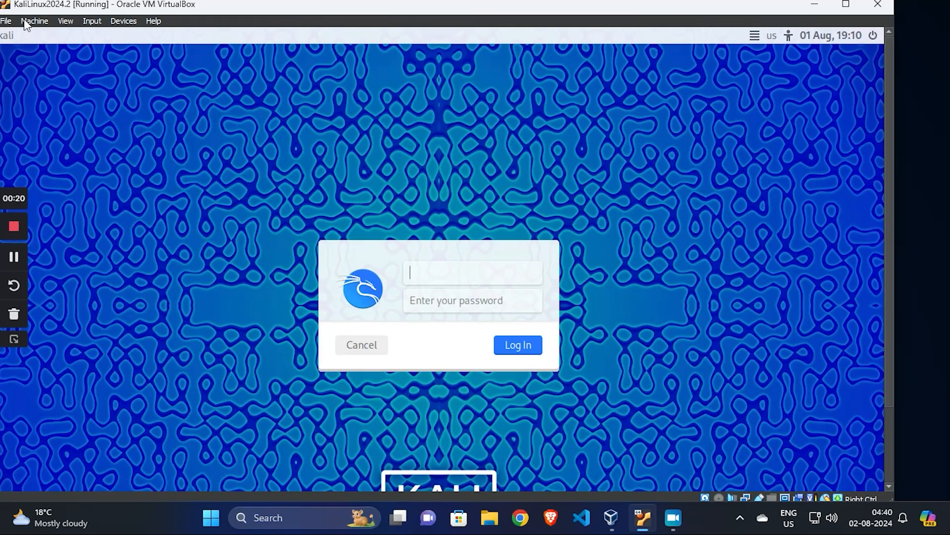
Log in to Kali Linux with the account's username and password.
text(rohit)
key(Tab)
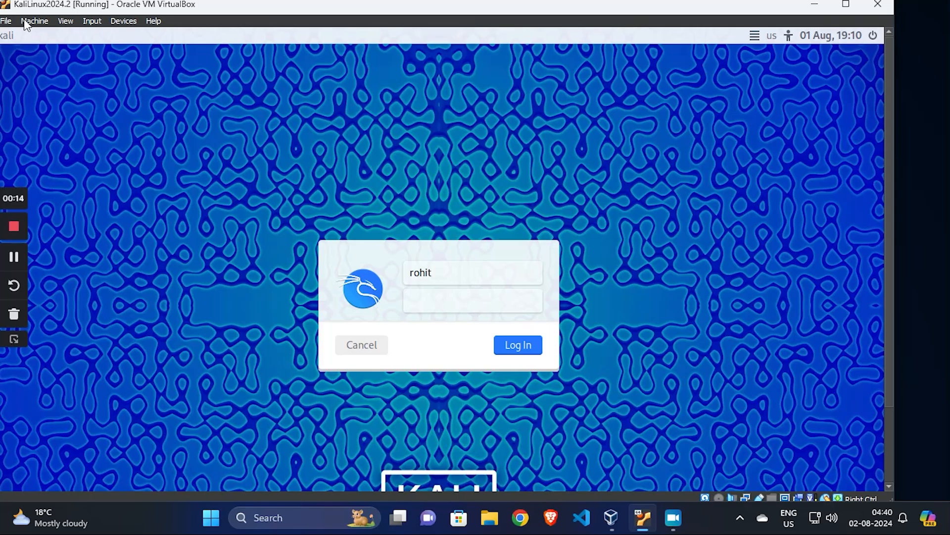
text(•••••••)
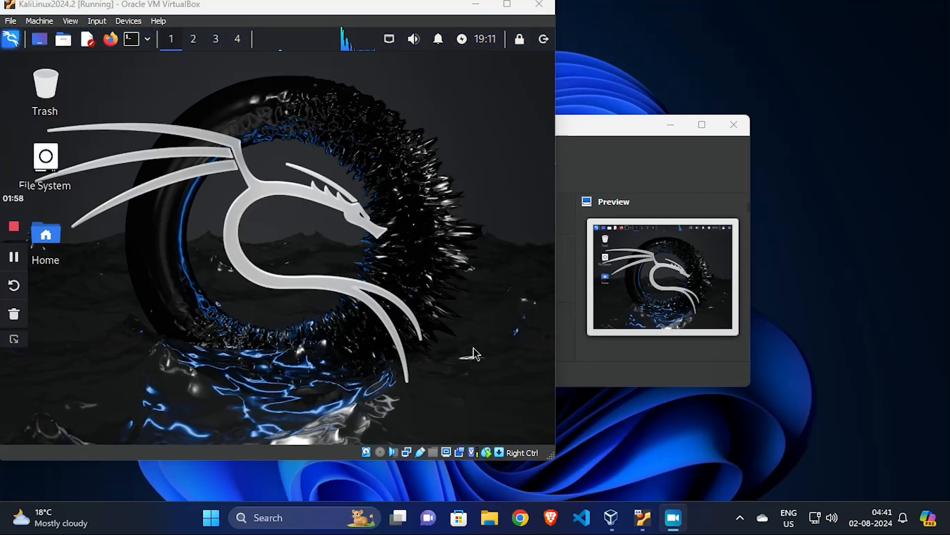
Maximize the KaliLinux2024.2 machine window and switch it to full-screen mode.
click(507, 4)
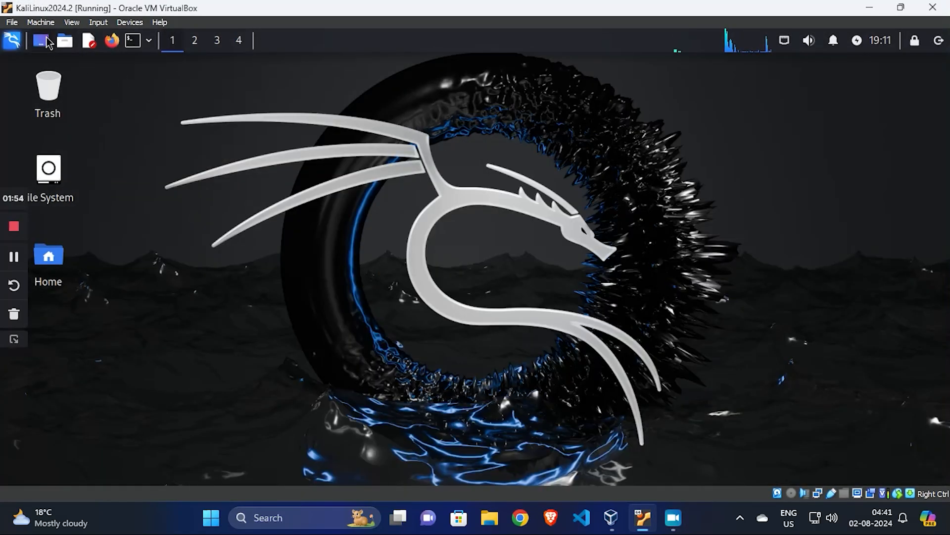
click(13, 23)
click(72, 22)
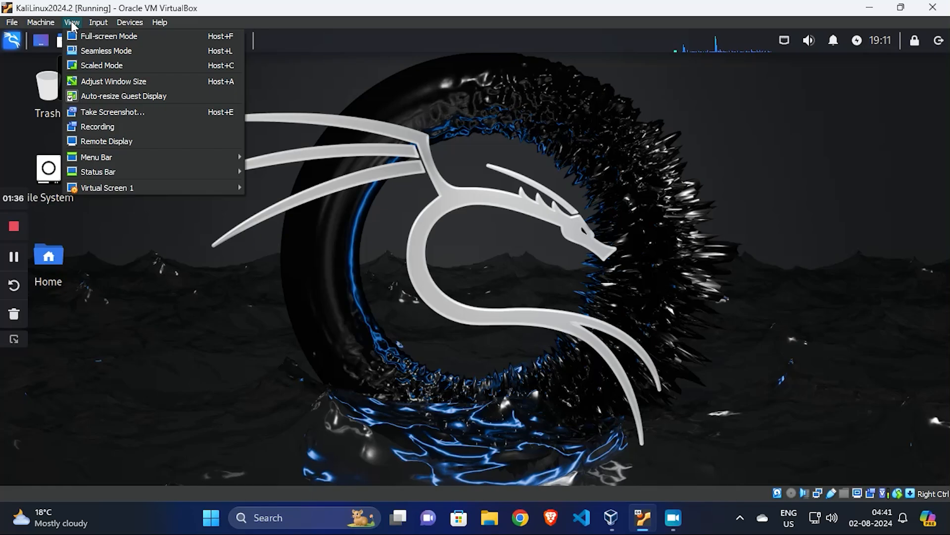
click(88, 36)
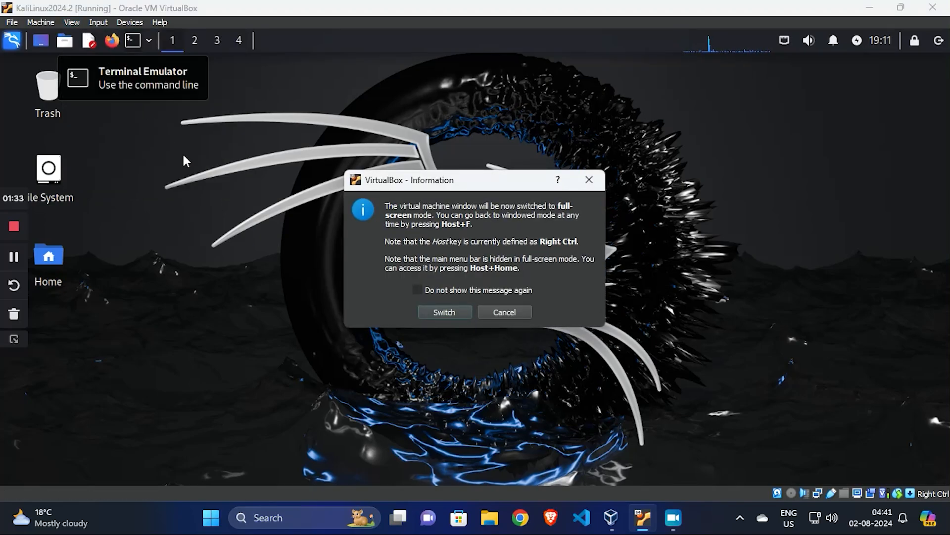
click(444, 312)
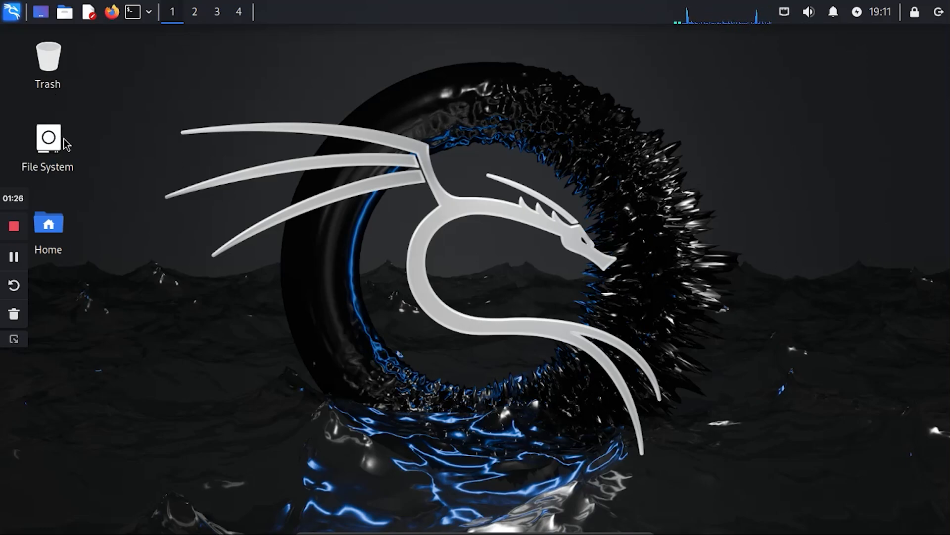
drag(336, 165, 589, 384)
drag(735, 200, 208, 484)
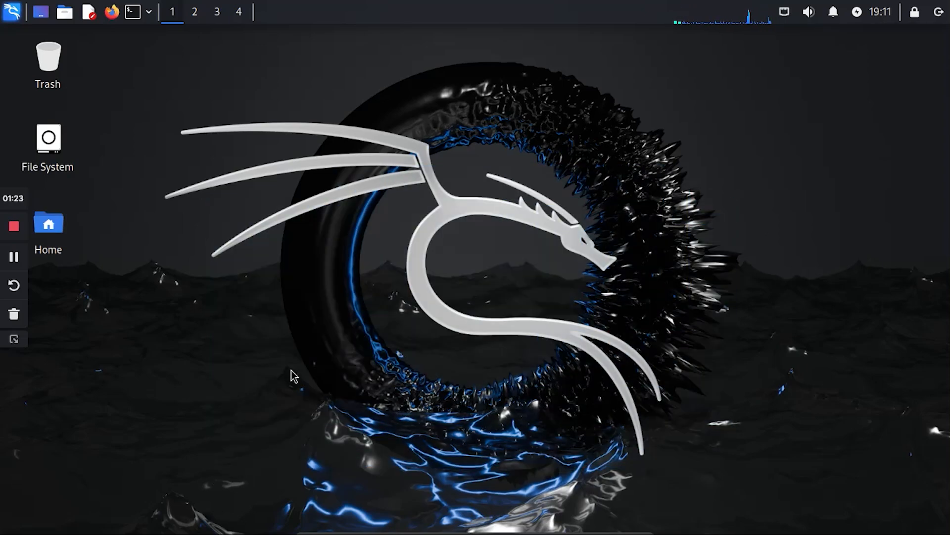
click(15, 255)
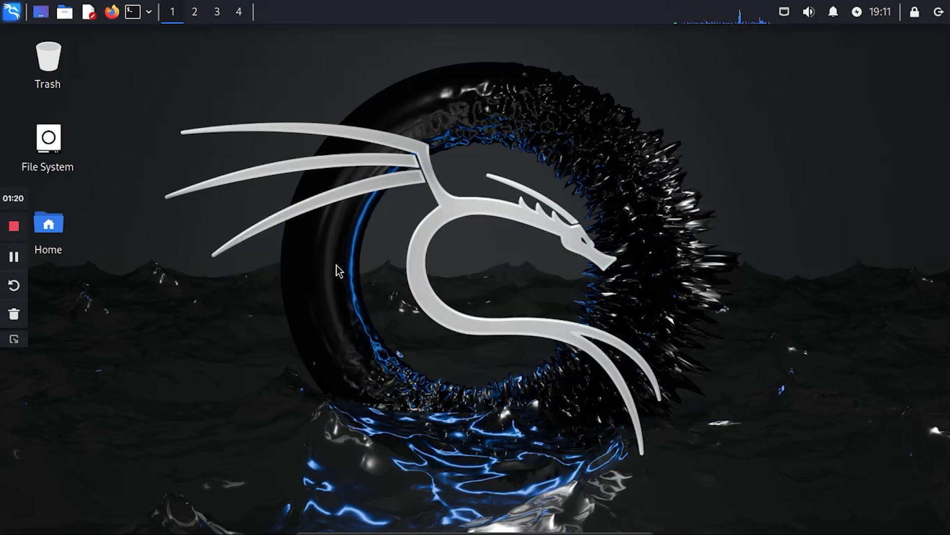